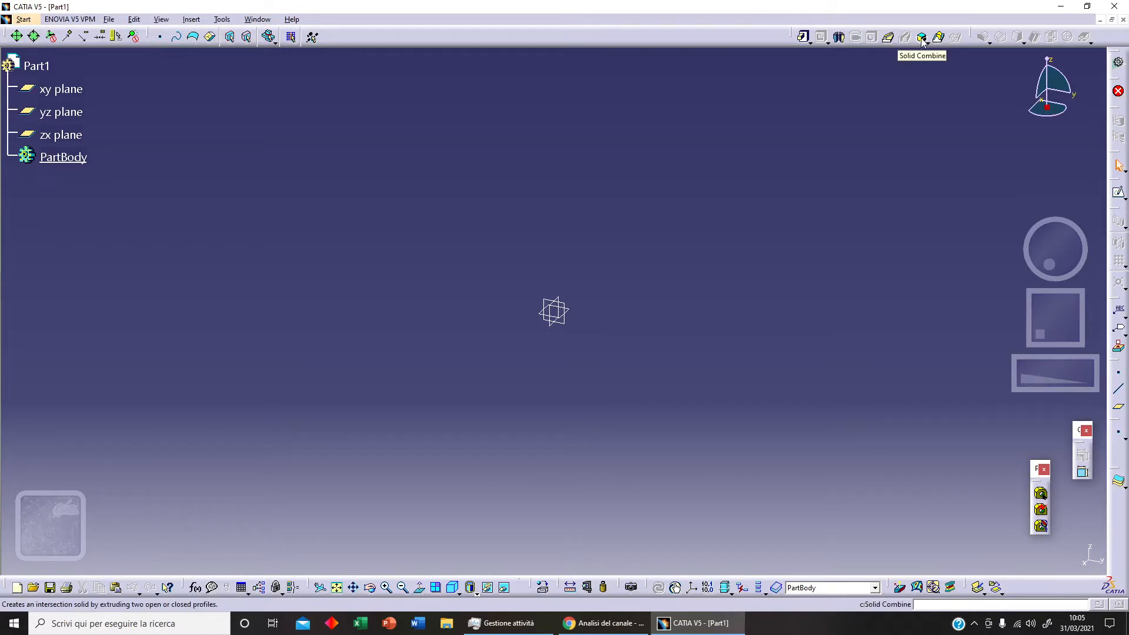
- Sketch a hexagon on the xy plane, centred at the origin and about 88.7 mm across flats
left_click(576, 313)
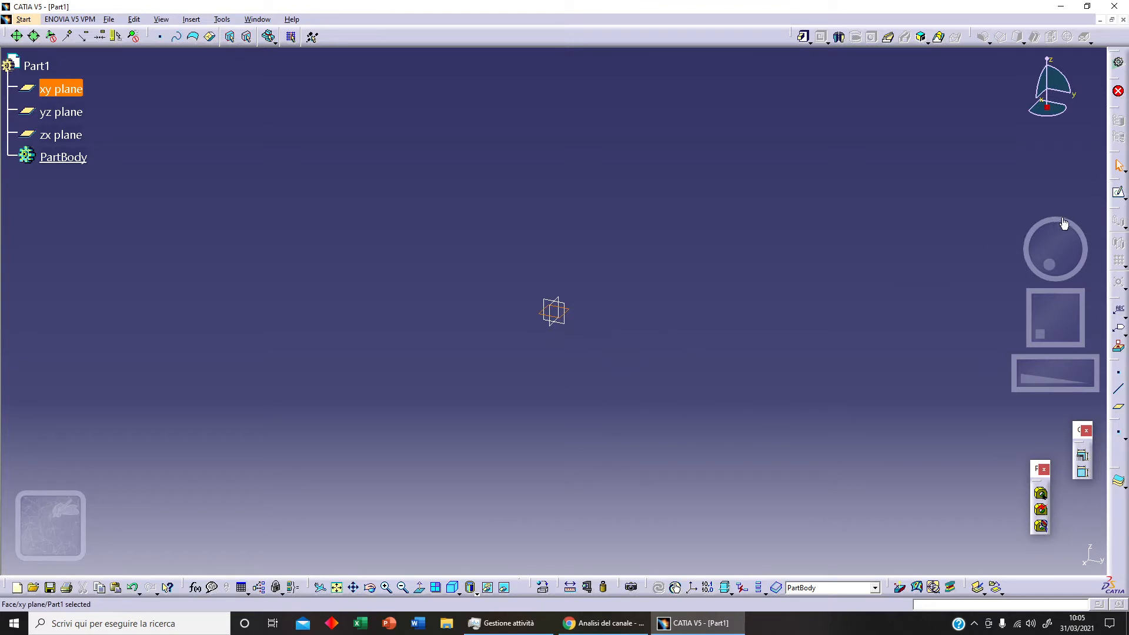
left_click(1118, 192)
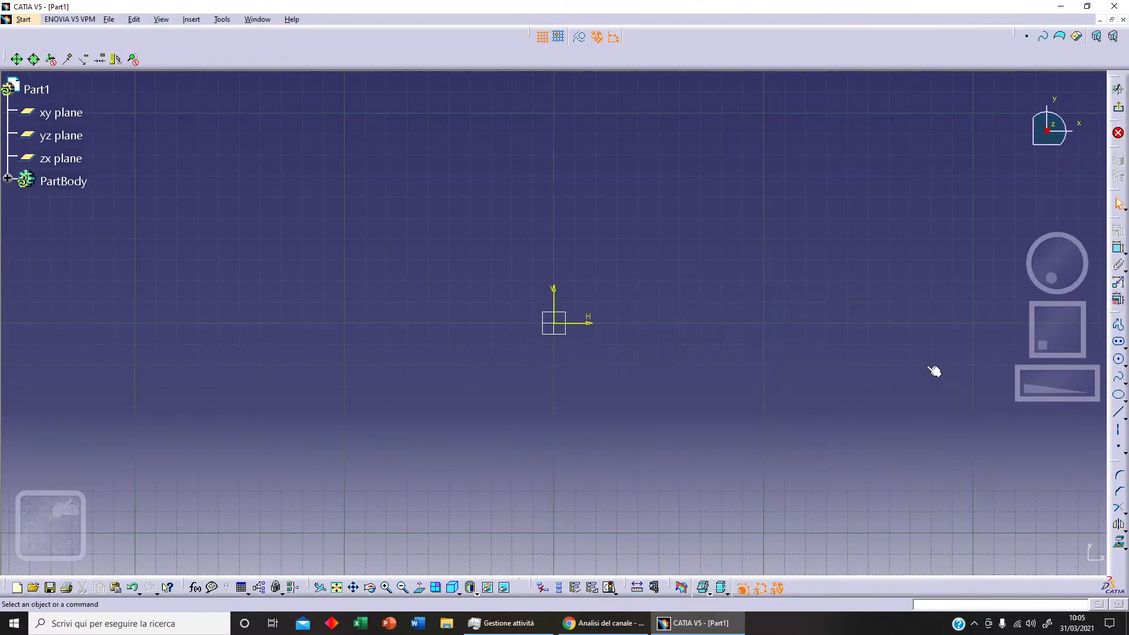
left_click(1124, 345)
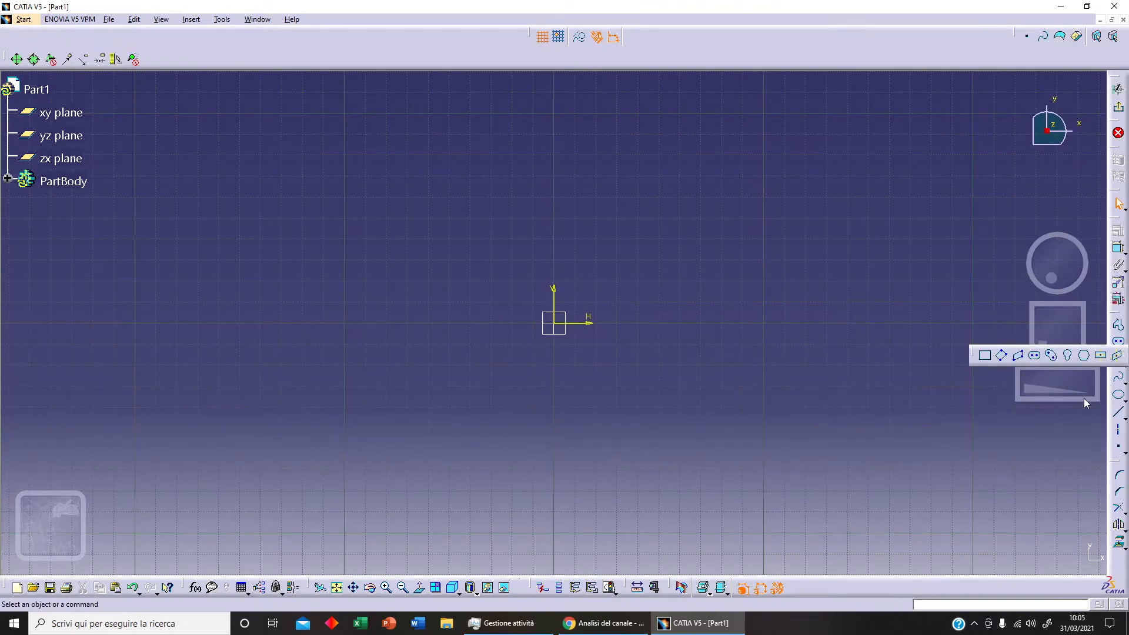
left_click(1084, 356)
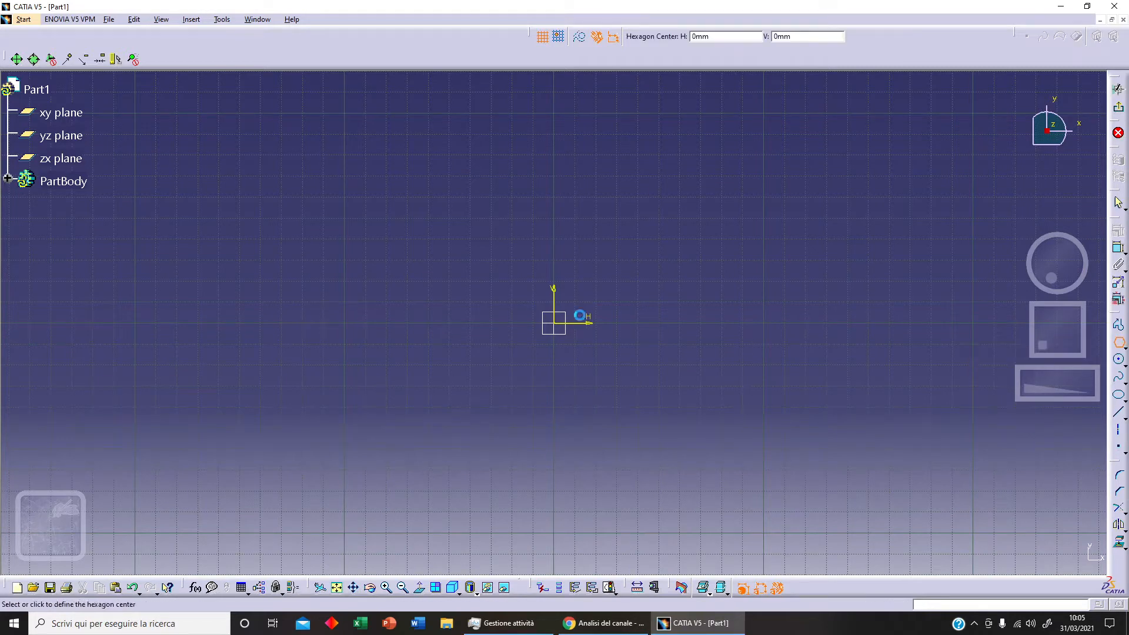
left_click(558, 323)
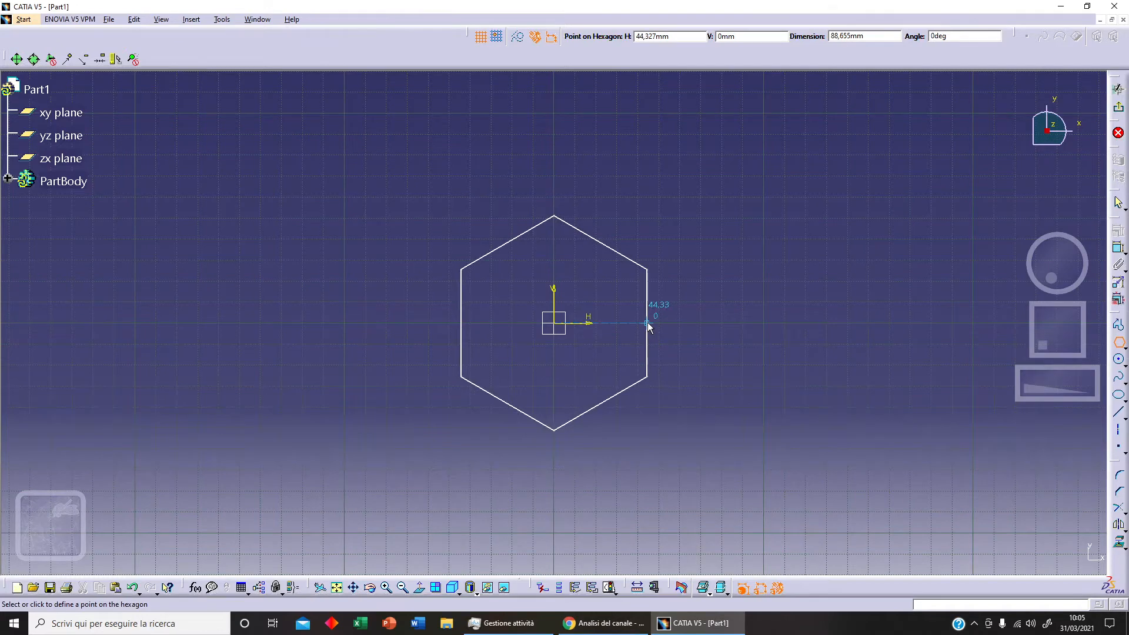
left_click(648, 323)
left_click(1117, 130)
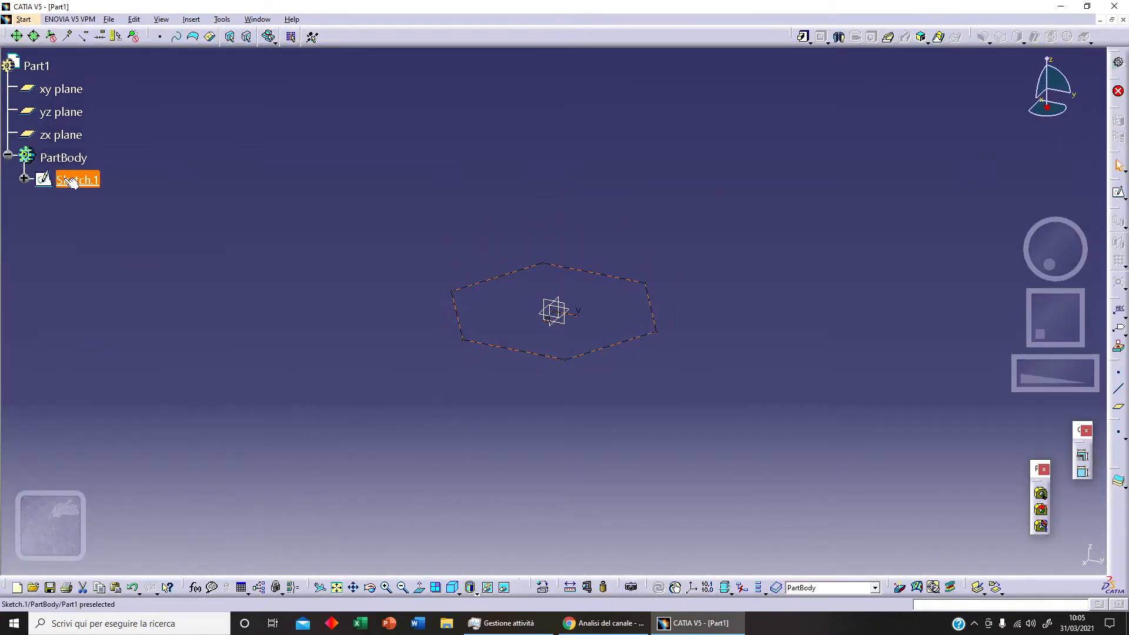
- Sketch a circle on the yz plane, centred at the origin and nearly as wide as the hexagon
left_click(56, 175)
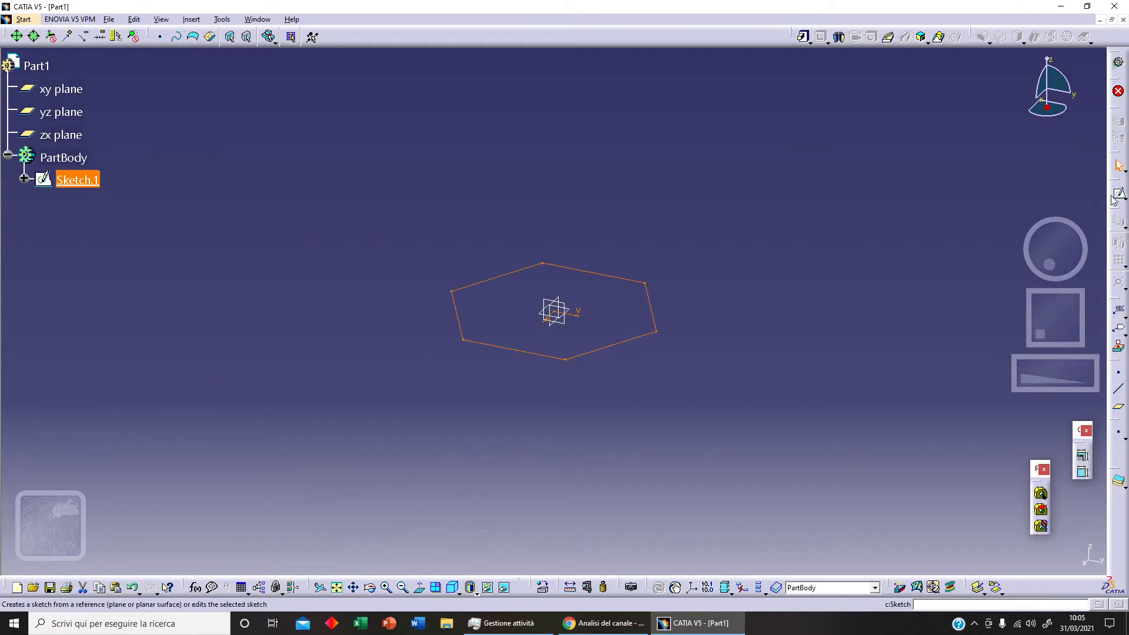
left_click(647, 355)
left_click(568, 324)
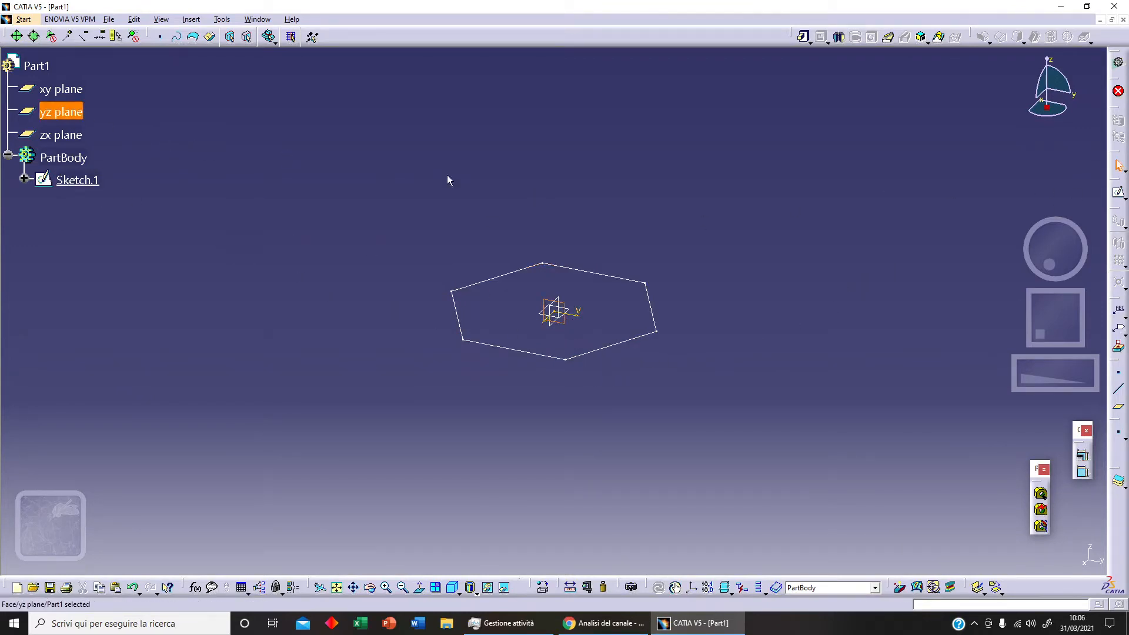
left_click(1118, 192)
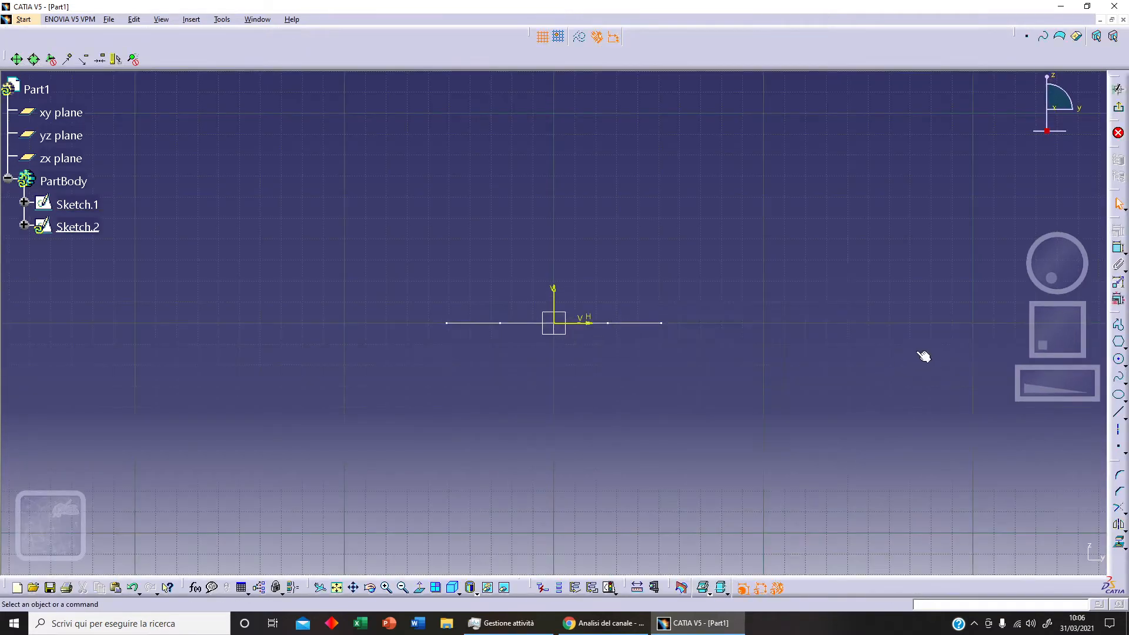
left_click(1117, 361)
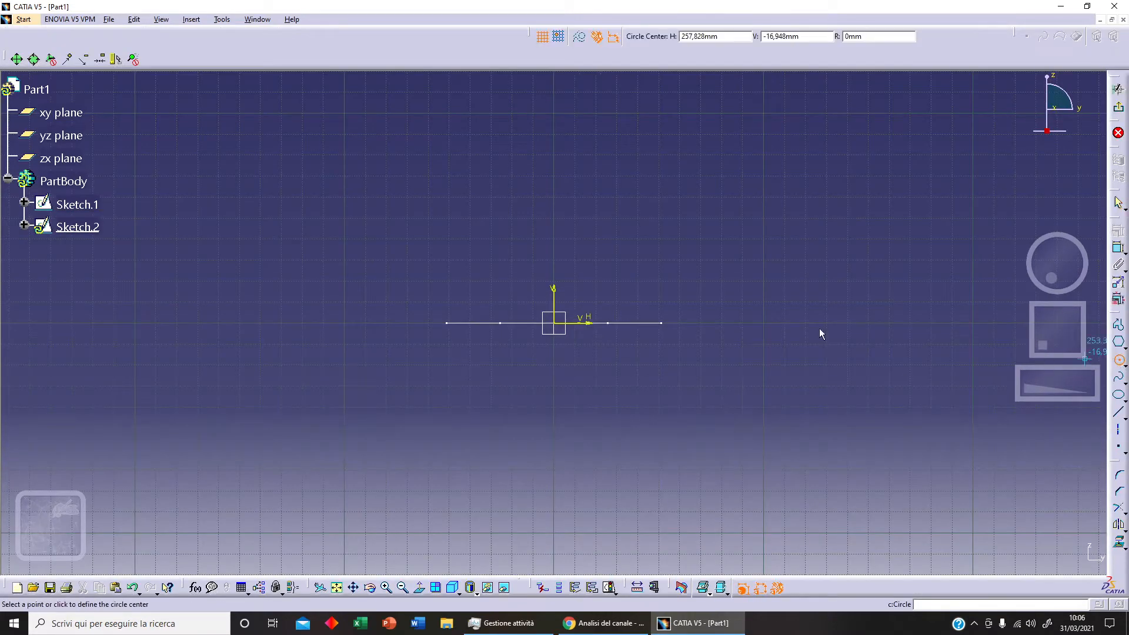
left_click(555, 324)
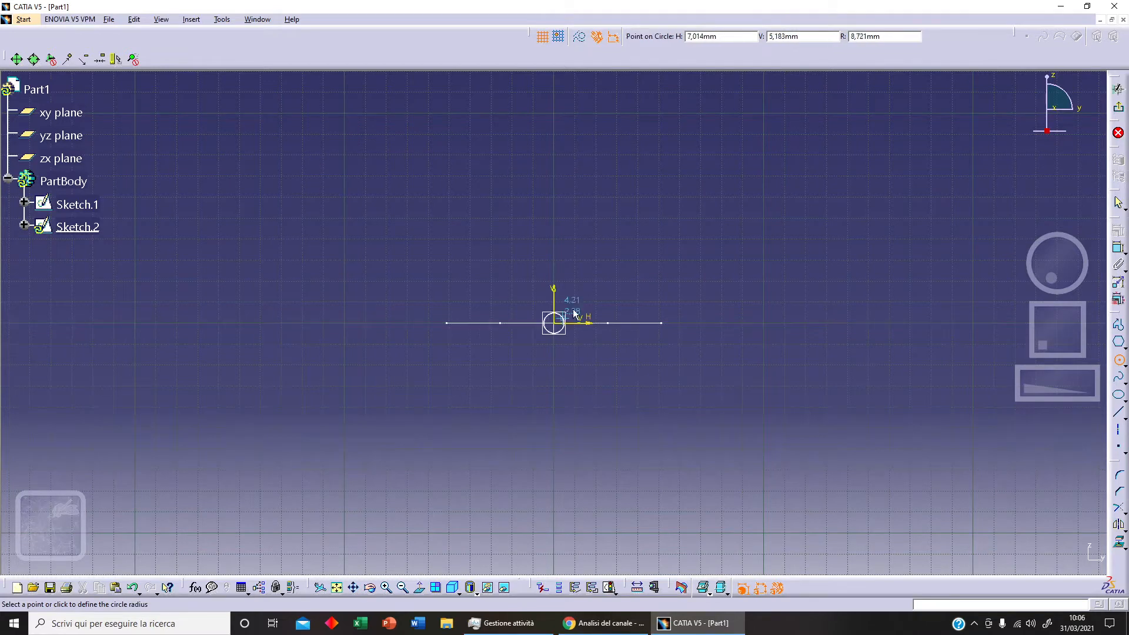
left_click(652, 323)
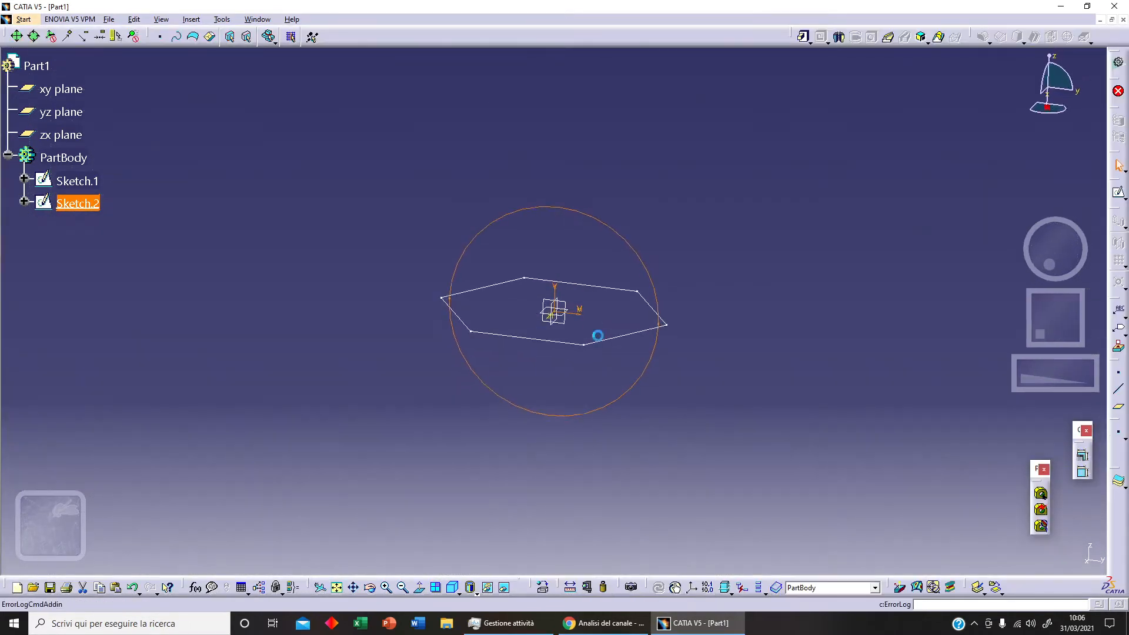
- Preview a Solid Combine with the hexagon as first profile and the circle as second, examine its shape, and cancel the command
left_click(921, 39)
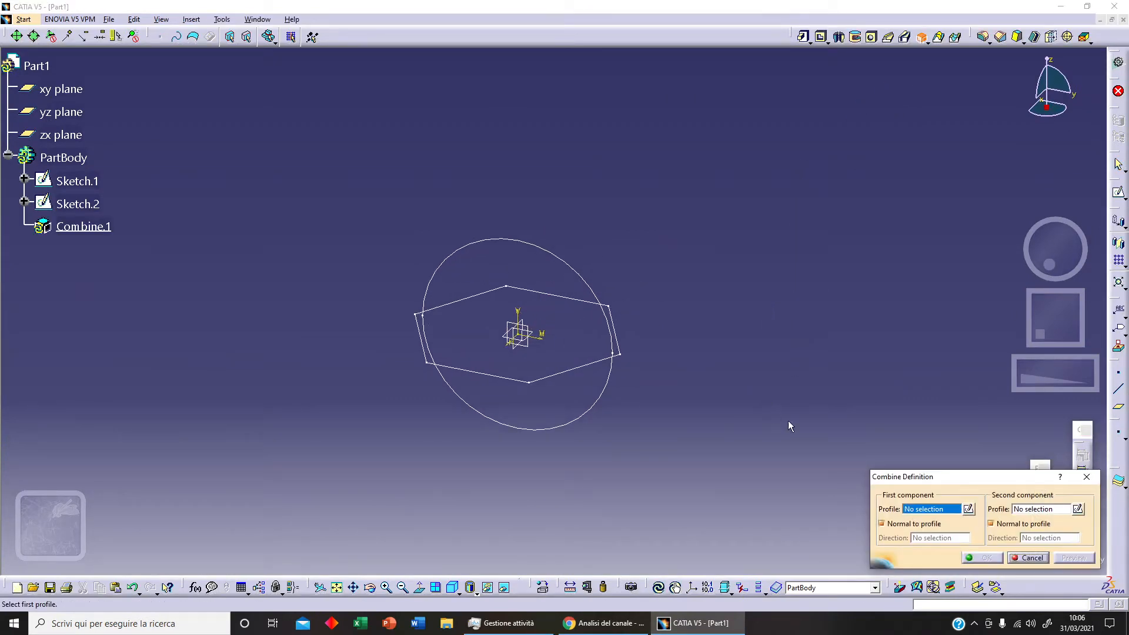
left_click(575, 371)
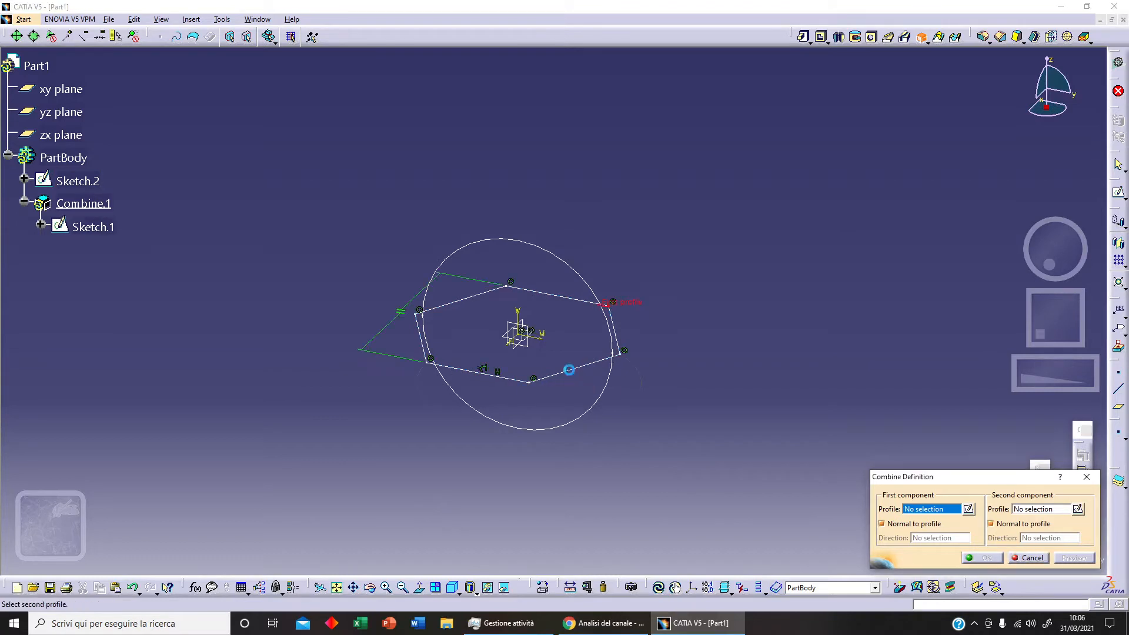
left_click(588, 280)
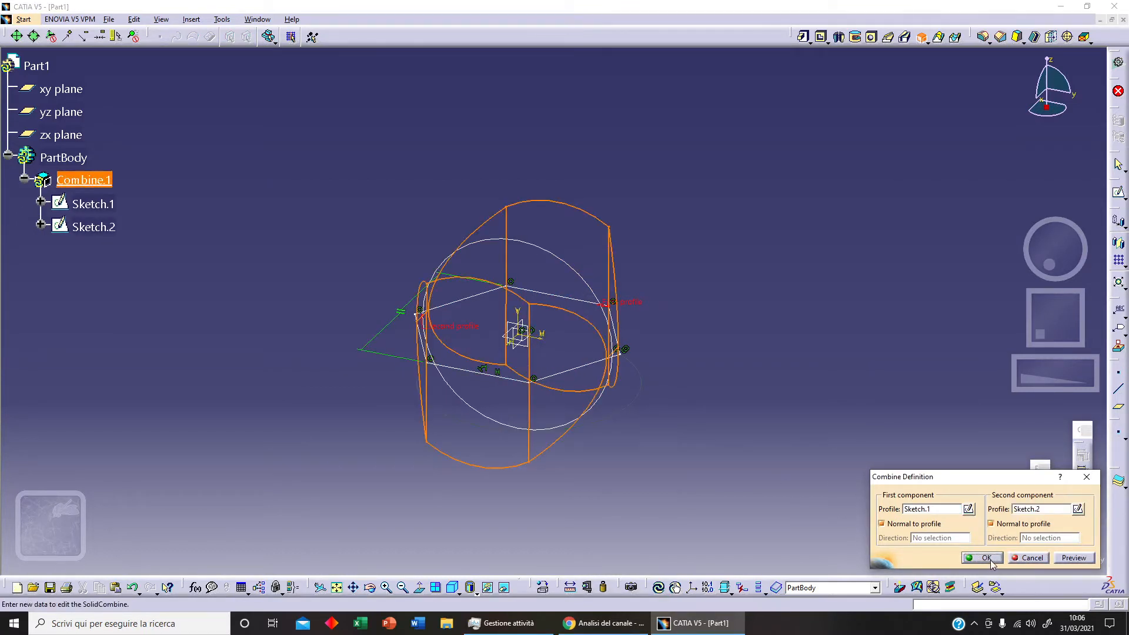
left_click(1065, 559)
middle_click_drag(693, 353, 593, 371)
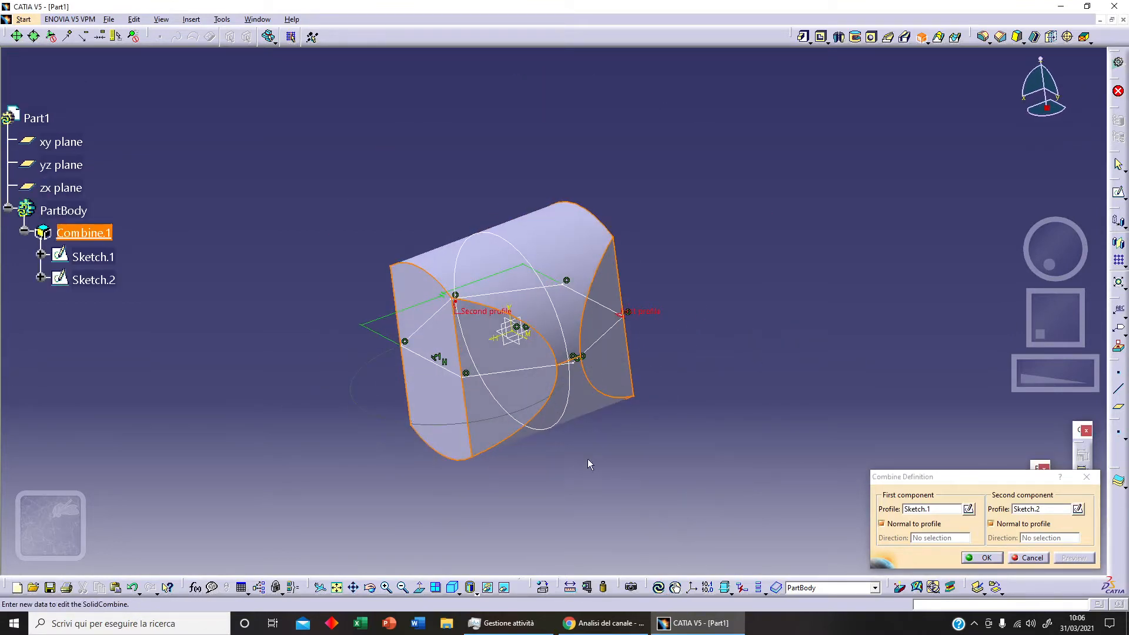
middle_click_drag(589, 464, 593, 481)
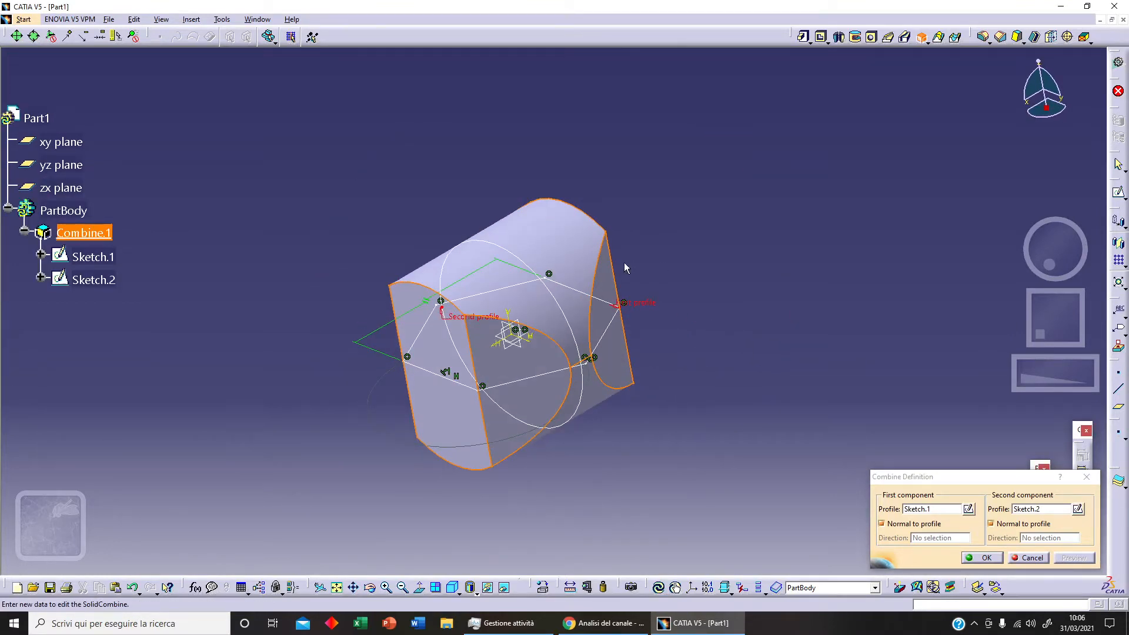
middle_click_drag(388, 421, 428, 399)
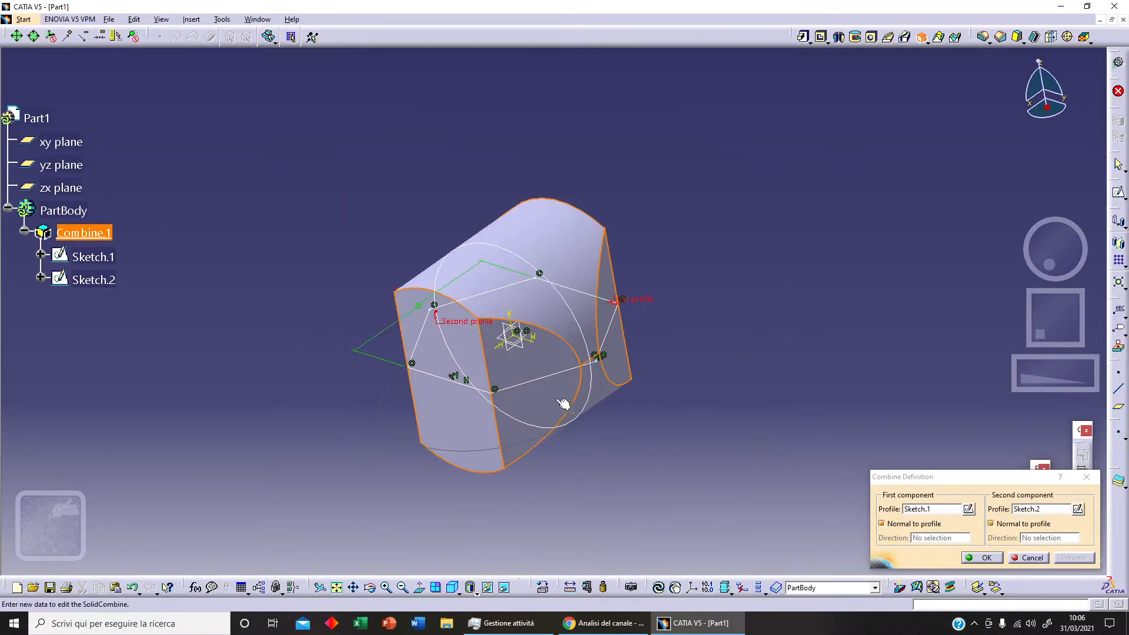
middle_click_drag(563, 404, 545, 387)
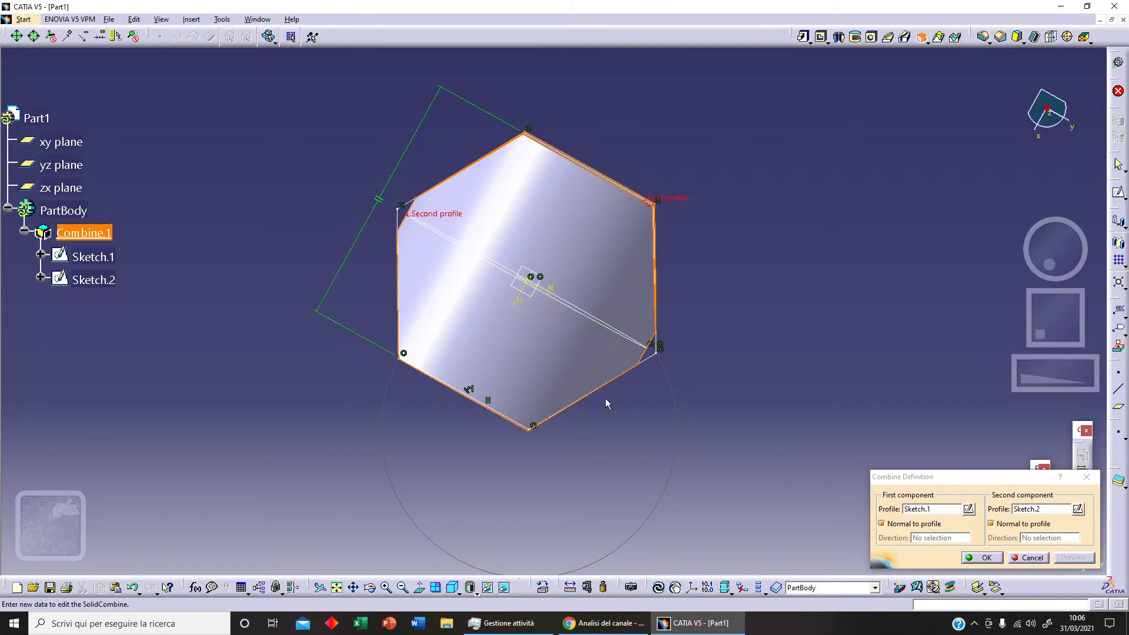
middle_click_drag(607, 404, 686, 403)
middle_click_drag(668, 197, 609, 388)
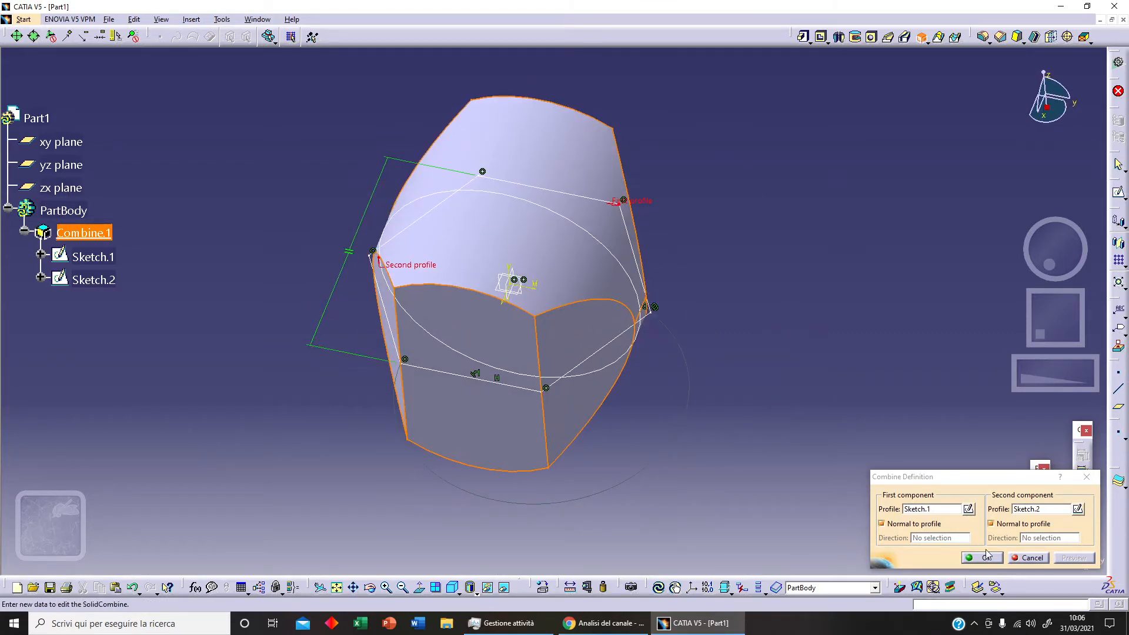
left_click(1029, 559)
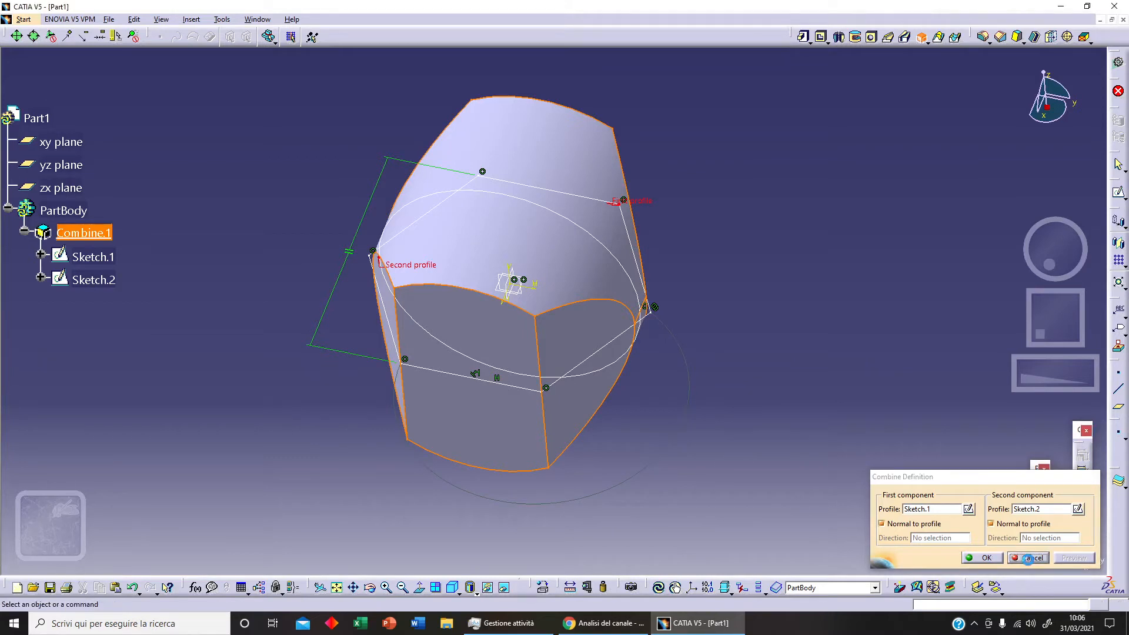
- Preview a Solid Combine with the circle as first profile and the hexagon as second, and cancel the command
left_click(921, 36)
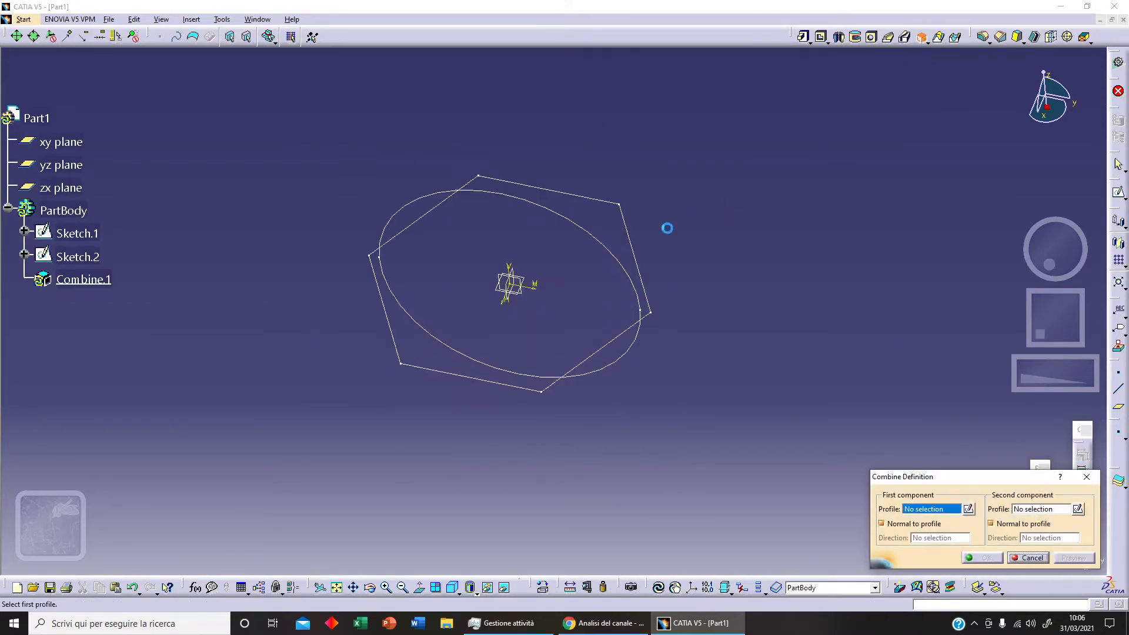
left_click(624, 264)
left_click(646, 301)
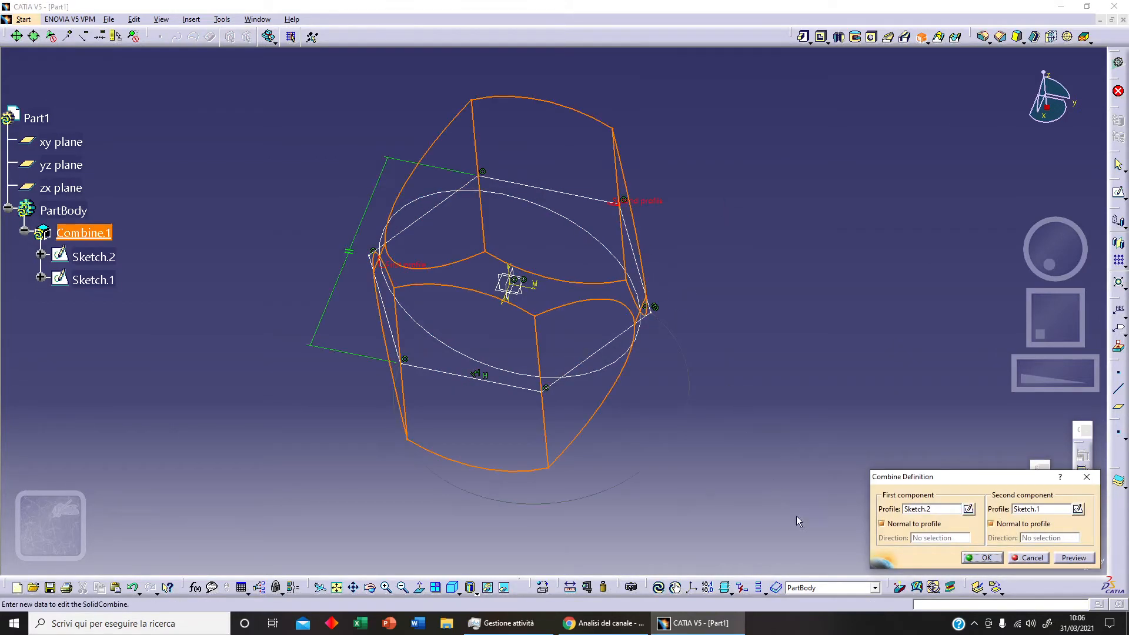
left_click(1073, 558)
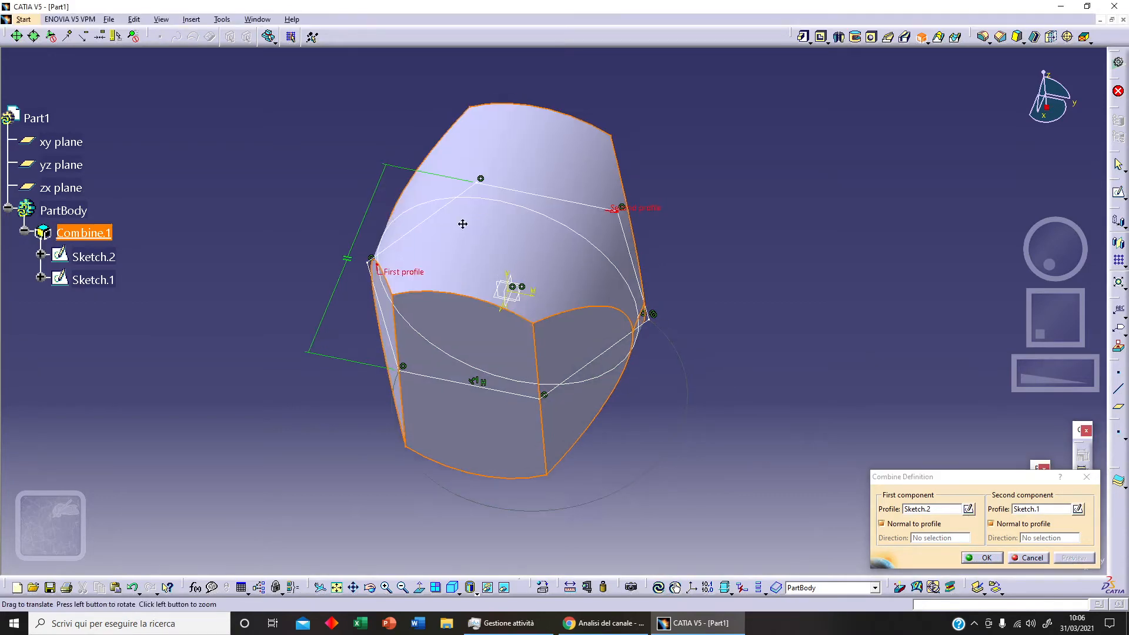
mouse_move(461, 221)
middle_mouse_down()
mouse_move(511, 383)
mouse_move(401, 211)
mouse_move(517, 308)
mouse_move(496, 207)
mouse_move(559, 252)
middle_mouse_up()
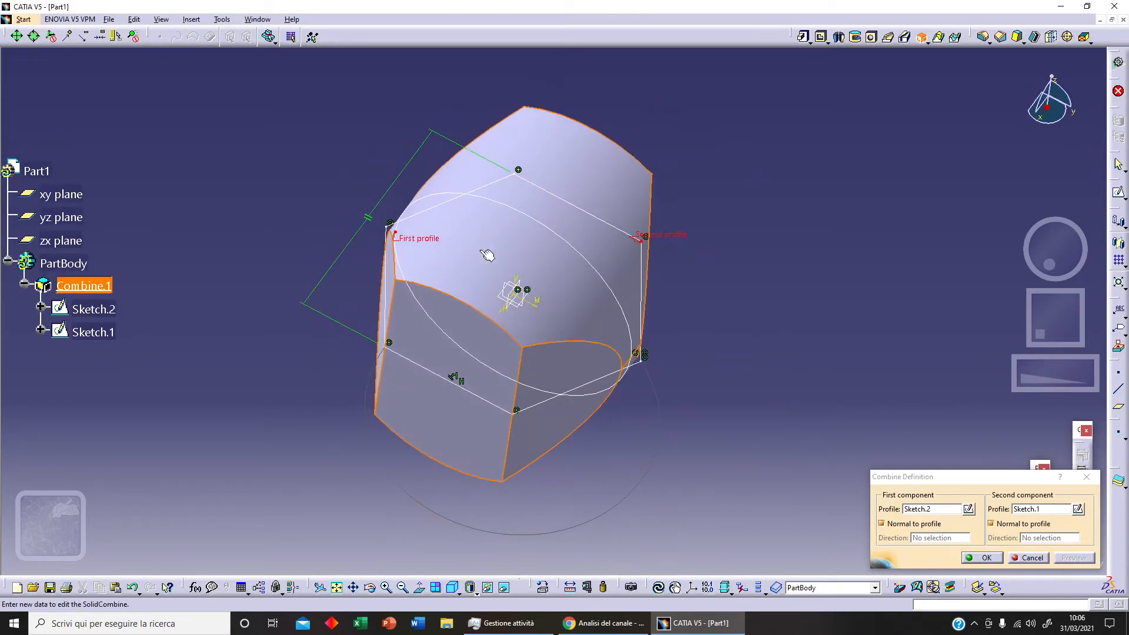
left_click(1031, 557)
- Create a Solid Combine from the hexagon Sketch.1 and the circle Sketch.2, both extruded normal to their profiles
middle_click_drag(915, 472, 750, 356)
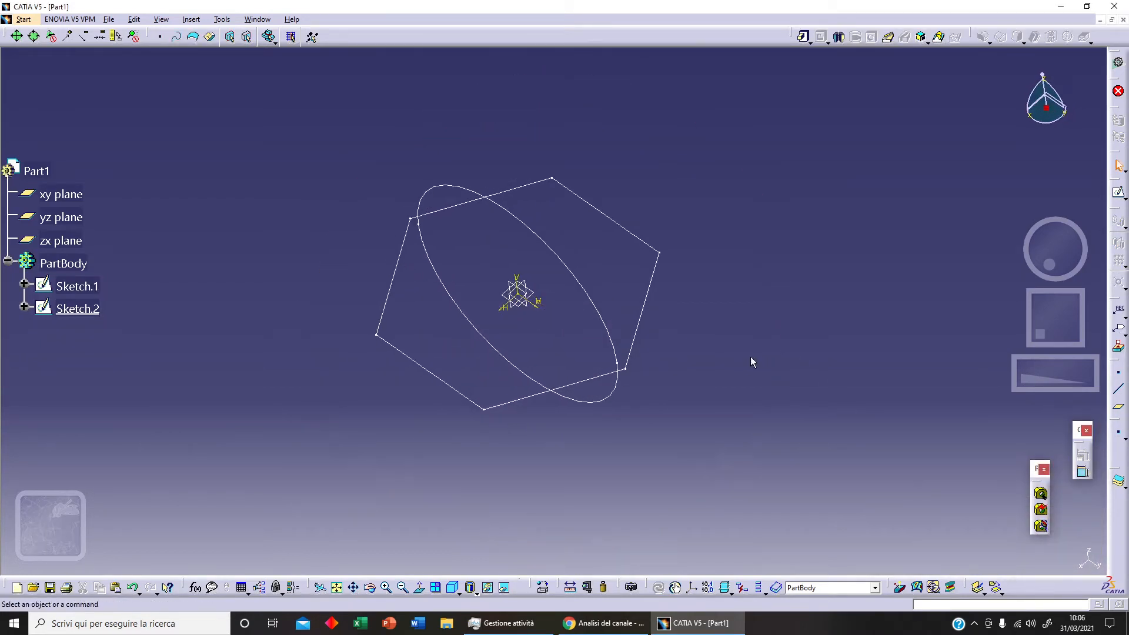
left_click(640, 315)
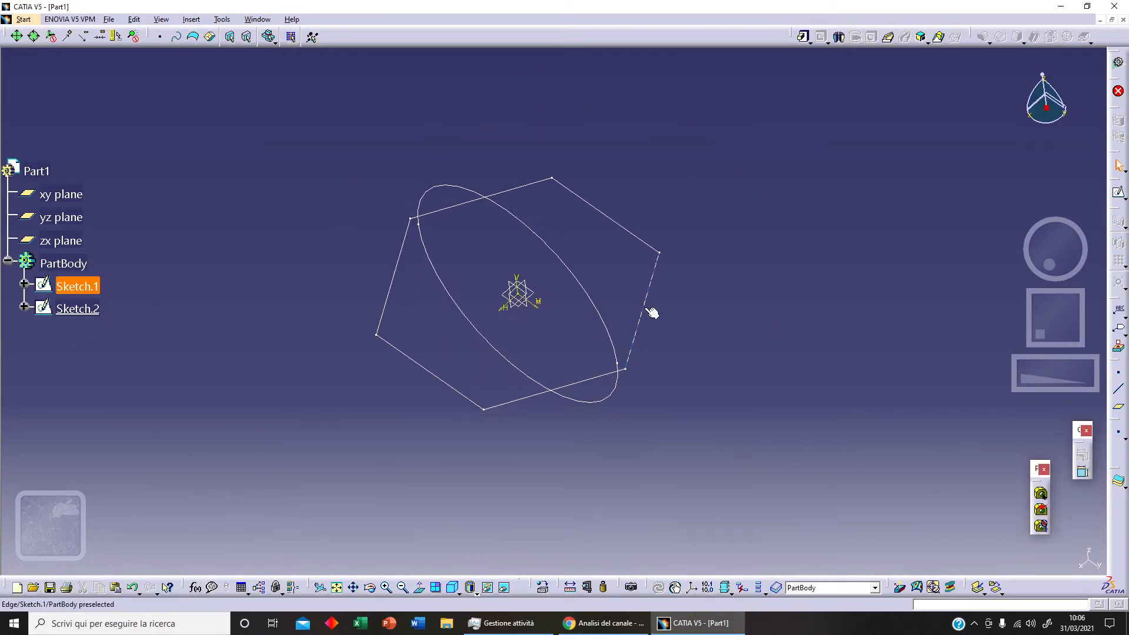
left_click(921, 36)
left_click(599, 301)
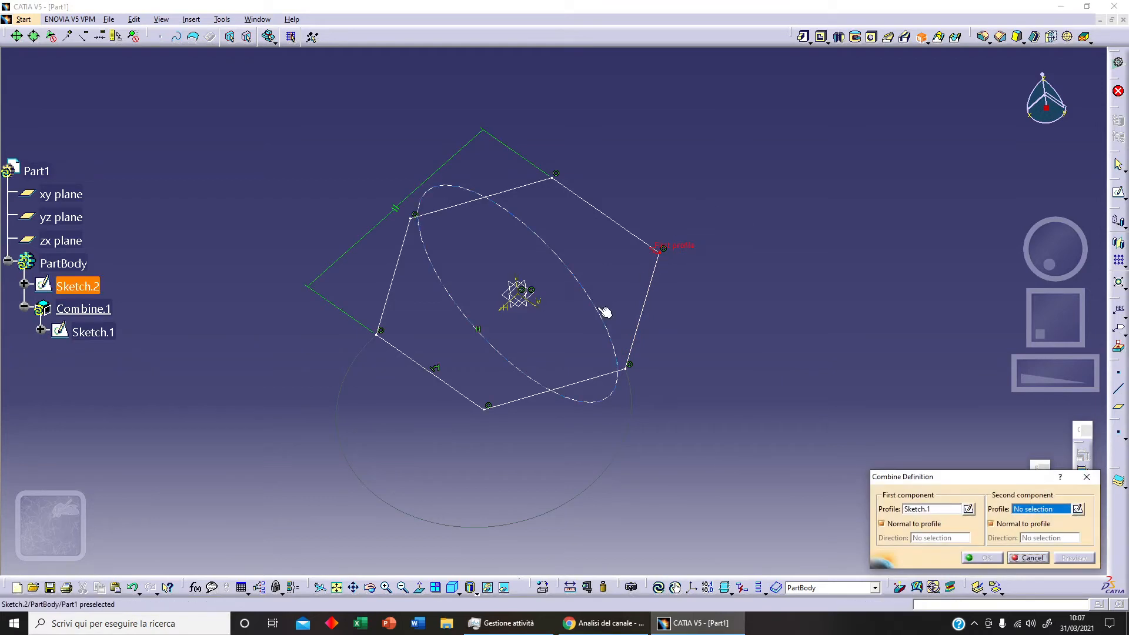
left_click(977, 559)
middle_click_drag(689, 450, 674, 366)
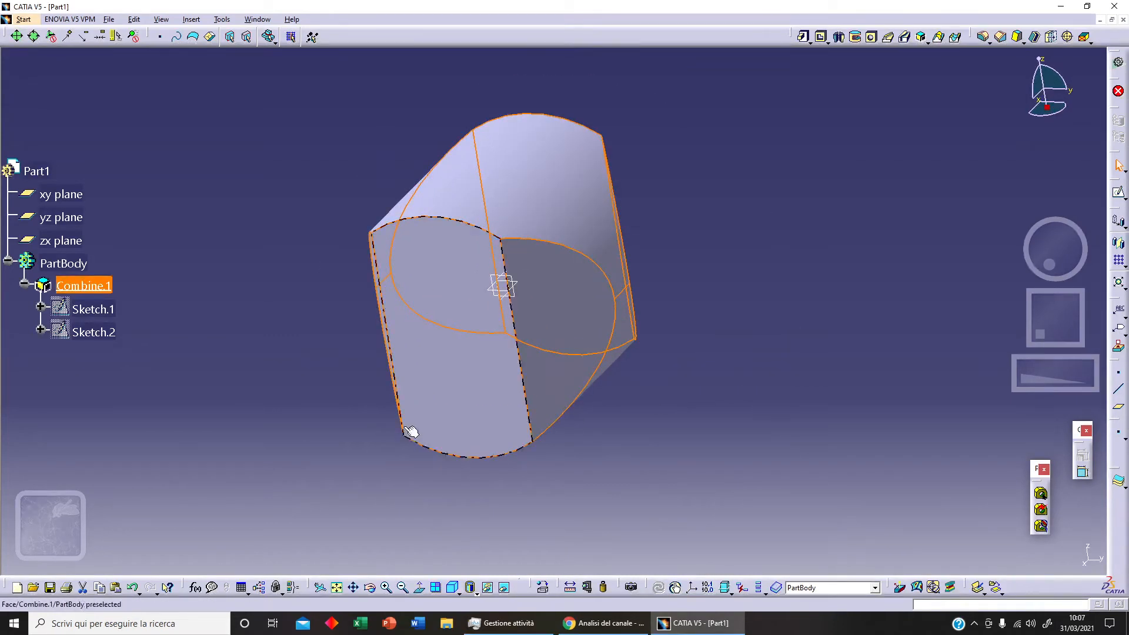
left_click(322, 410)
- Sketch a horizontal elongated hole of about 20 mm radius on the xy plane beside the solid, its first centre about 130 mm from the origin
left_click(61, 194)
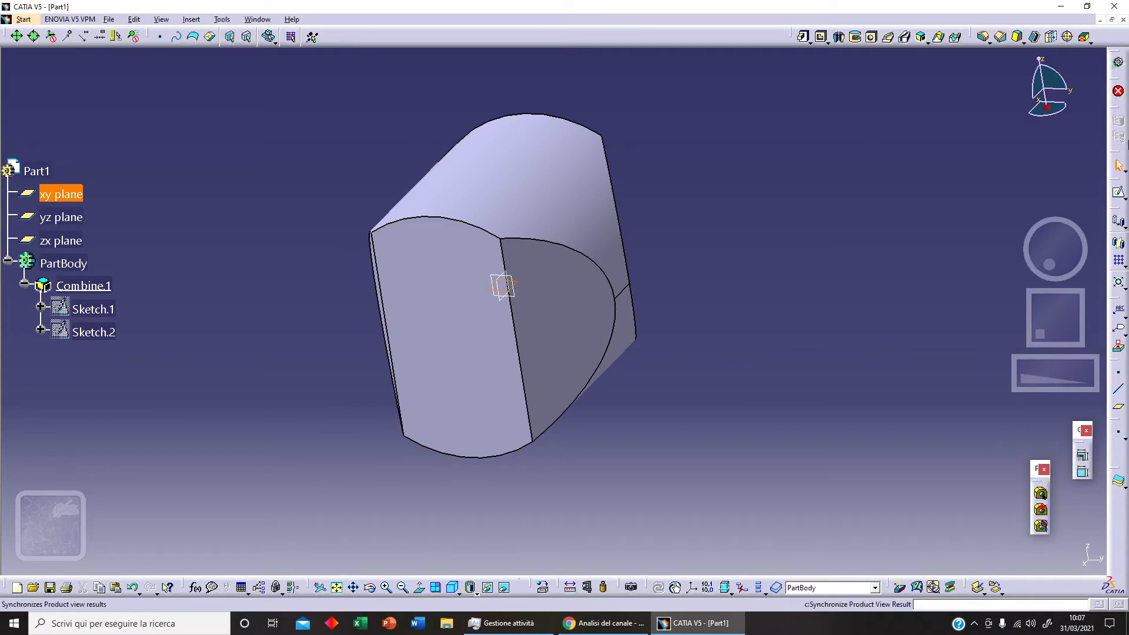
left_click(1118, 195)
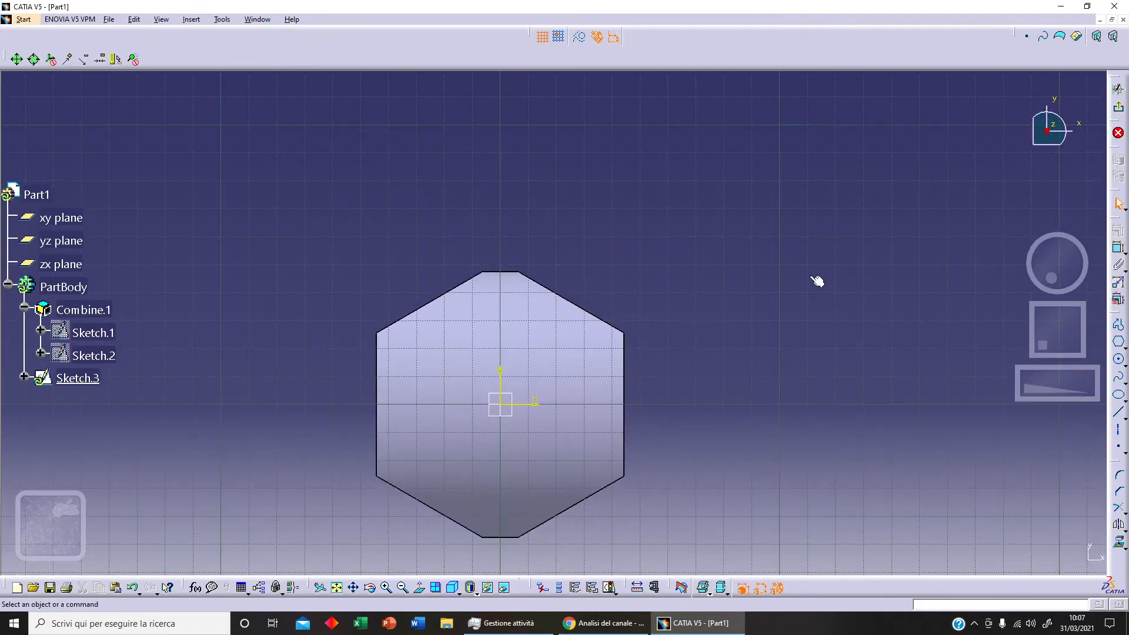
middle_click_drag(818, 282, 610, 231)
left_click(1123, 347)
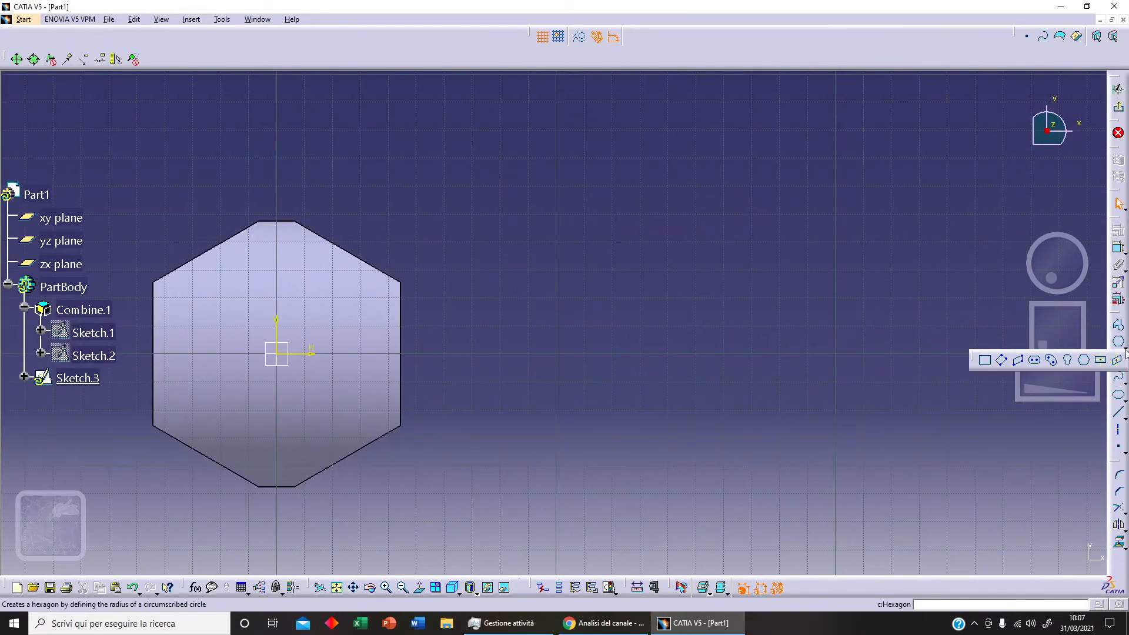
left_click(1035, 363)
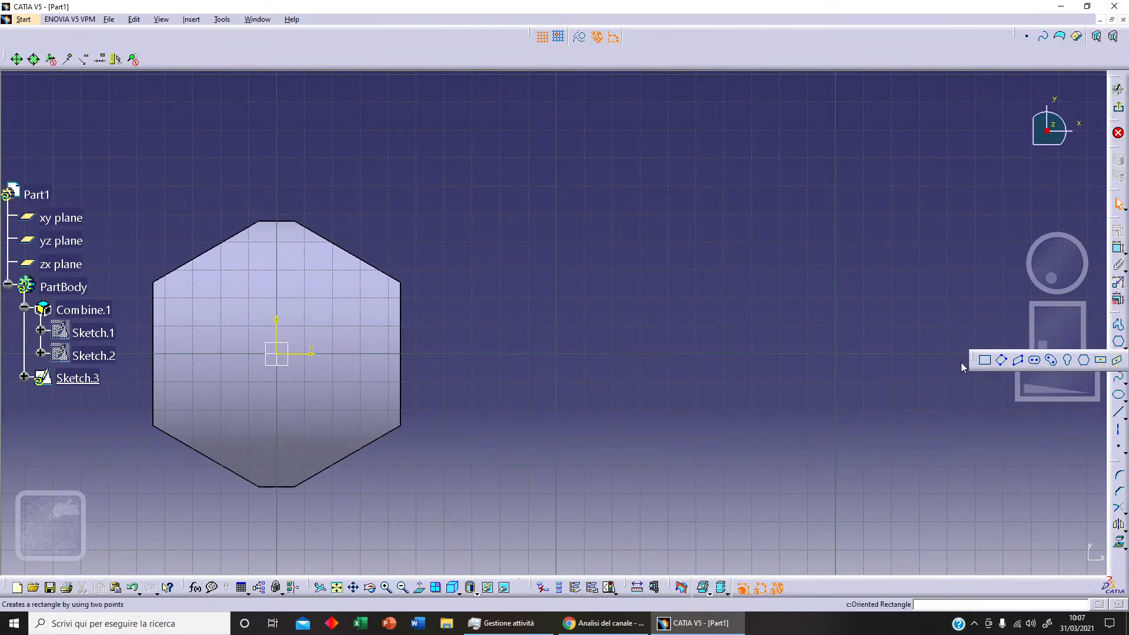
left_click(637, 356)
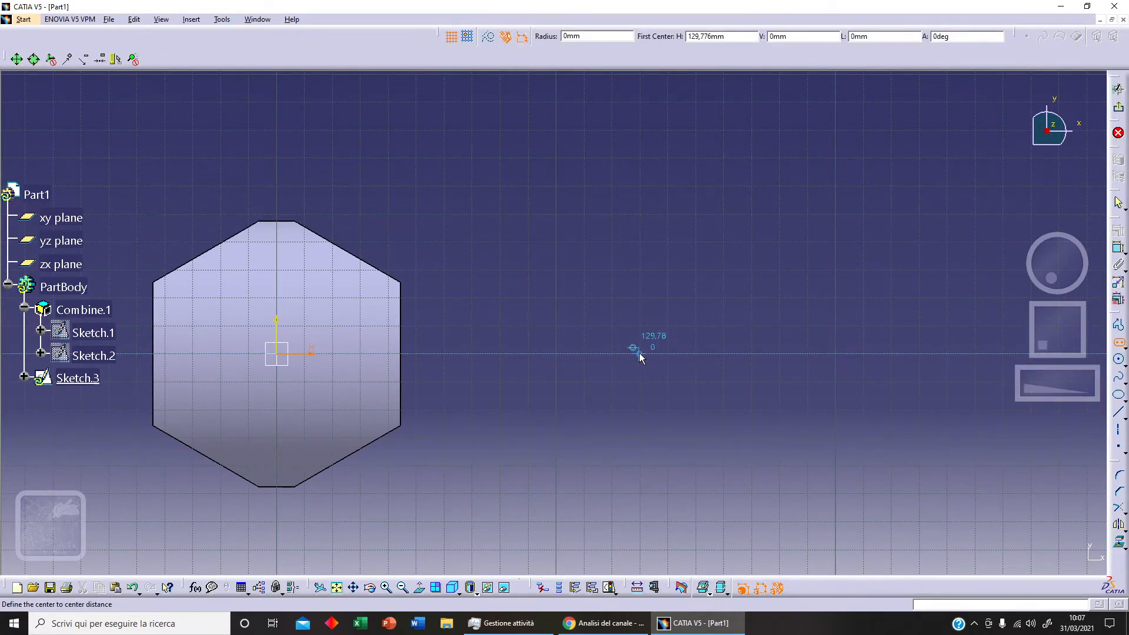
left_click(885, 353)
left_click(892, 298)
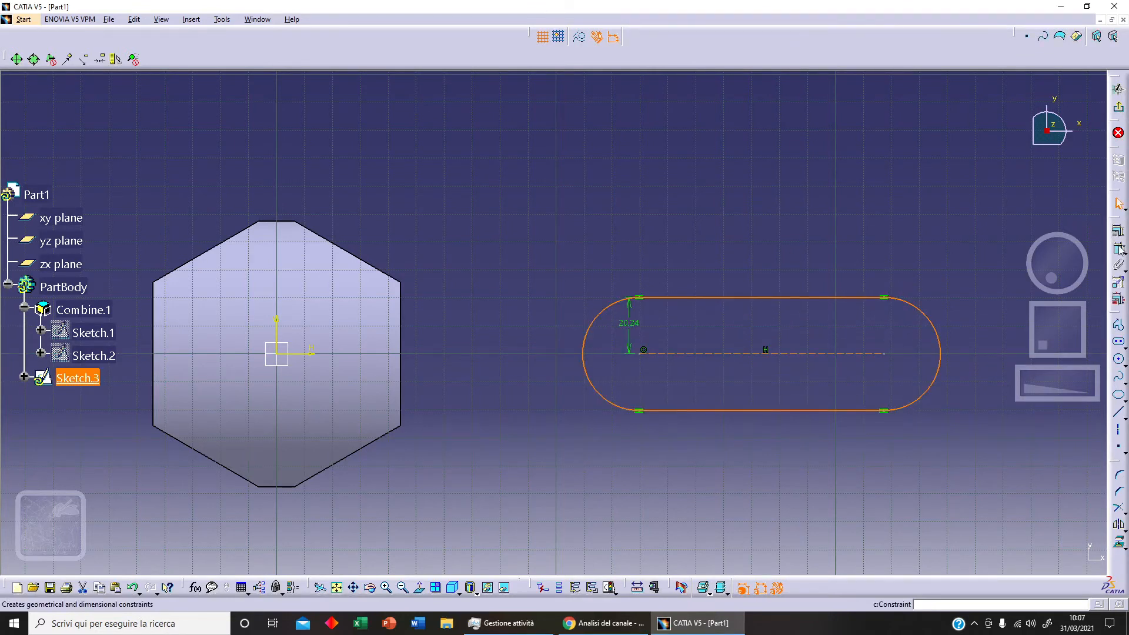
- Finish the elongated hole sketch on the xy plane and return to the 3D part
left_click(1118, 110)
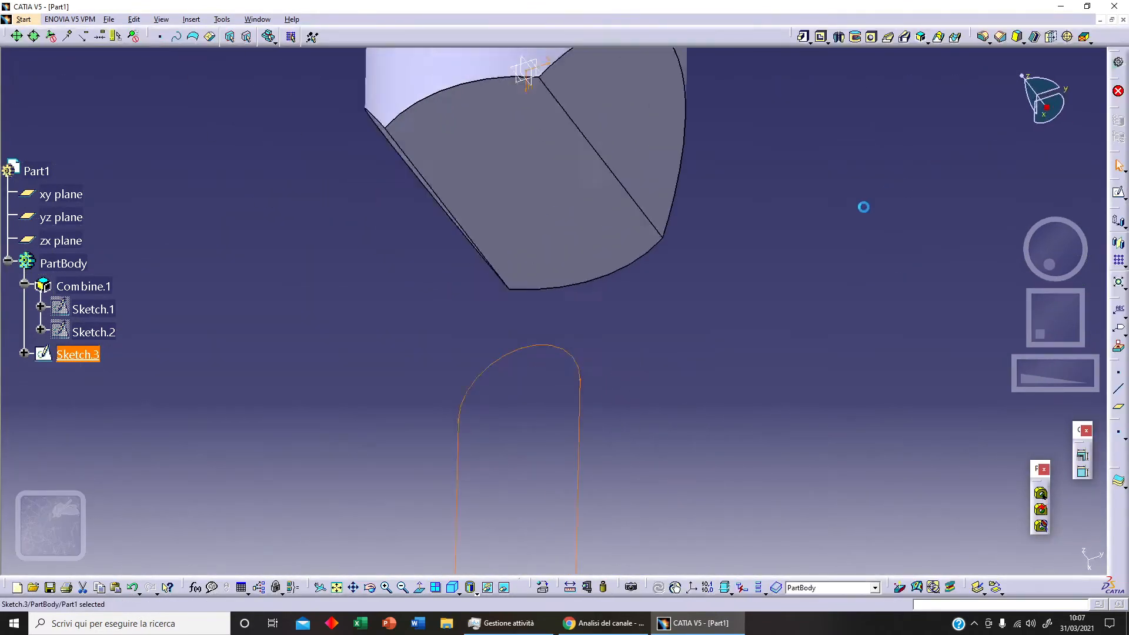
left_click(1118, 192)
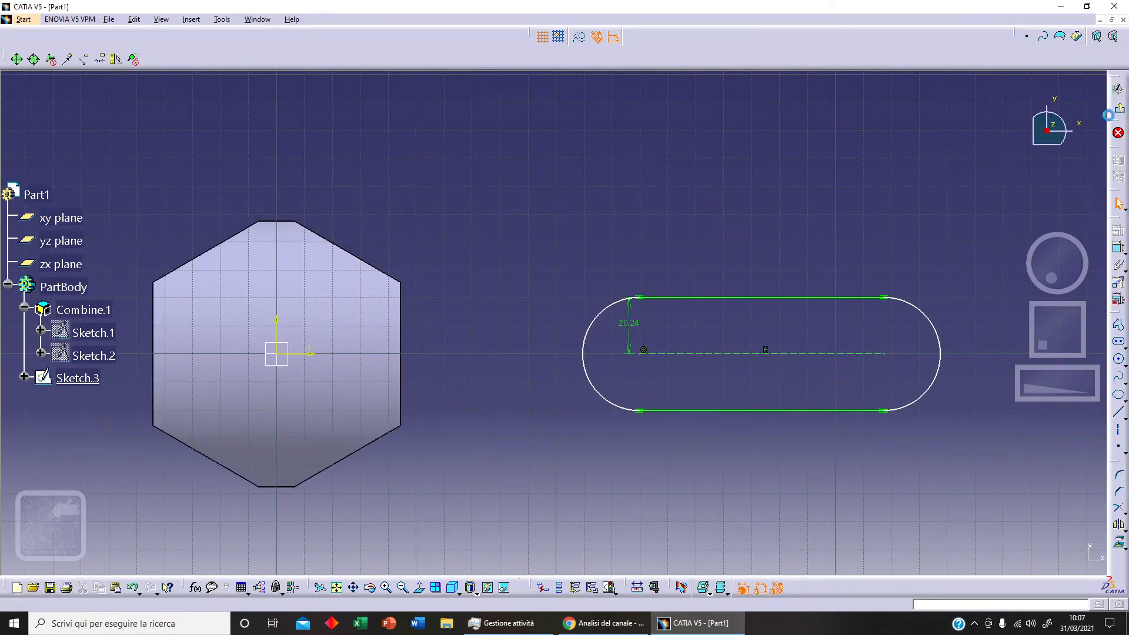
left_click(1118, 107)
- Sketch a horizontal elongated hole of about 13 mm radius on the zx plane, in line with the elongated hole of Sketch.3, and exit the sketch
left_click(642, 206)
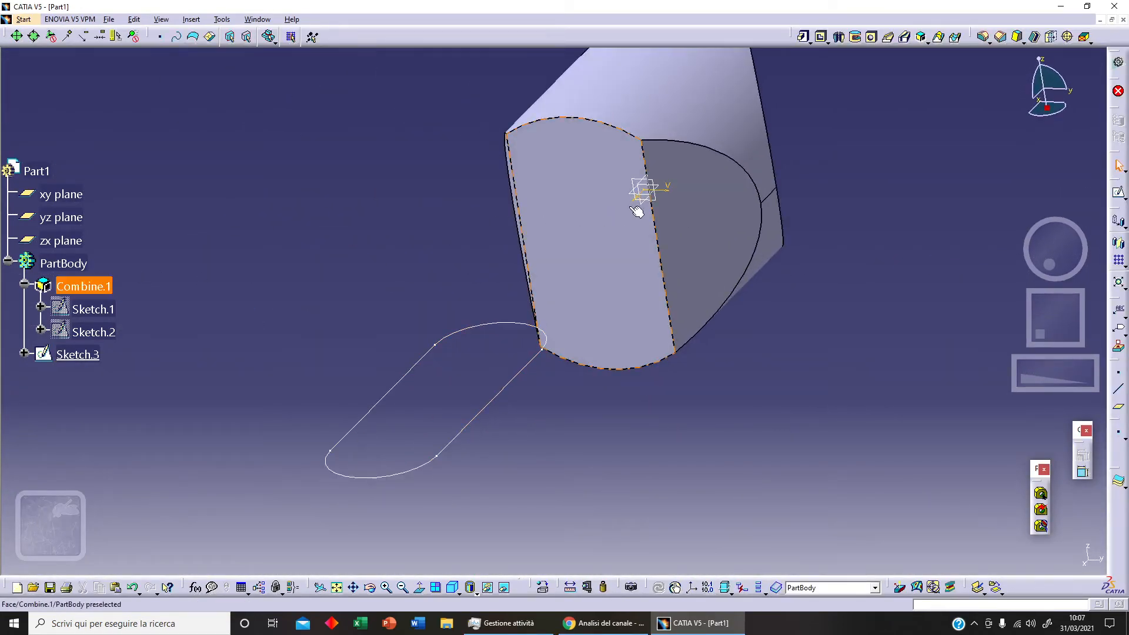
mouse_move(650, 234)
middle_mouse_down()
mouse_move(631, 250)
mouse_move(642, 236)
middle_mouse_up()
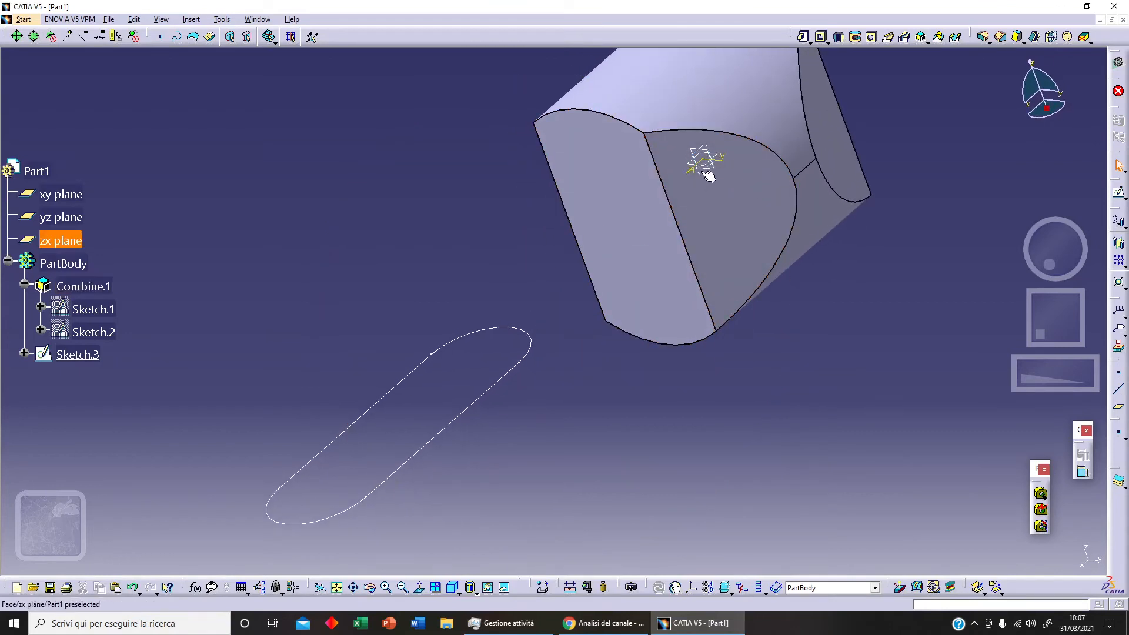
left_click(705, 178)
left_click(1118, 192)
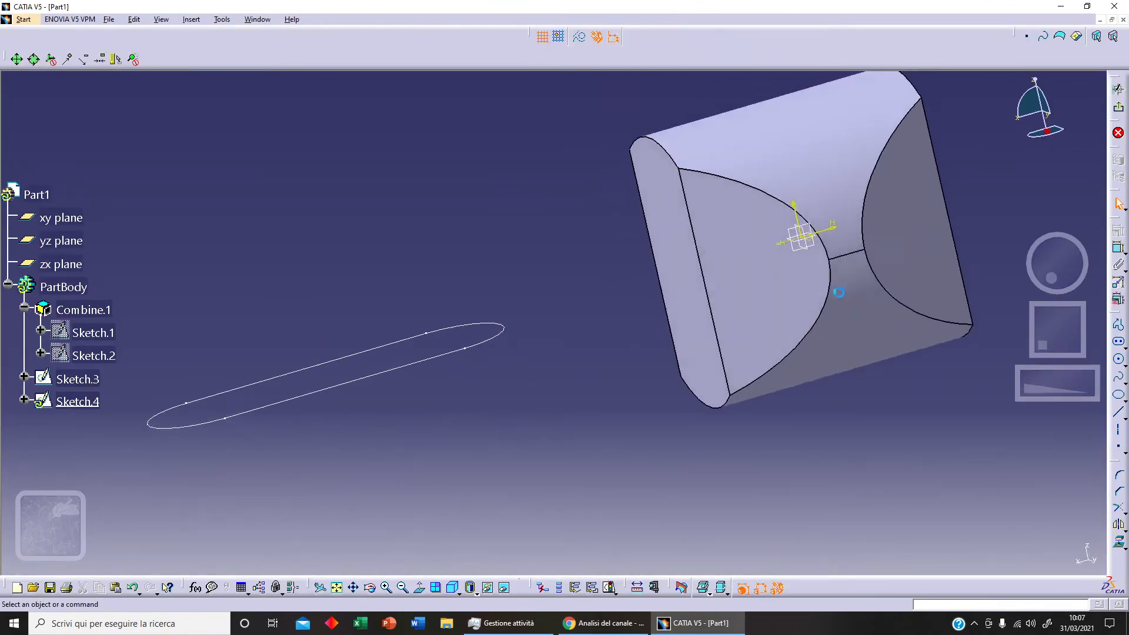
left_click(1118, 342)
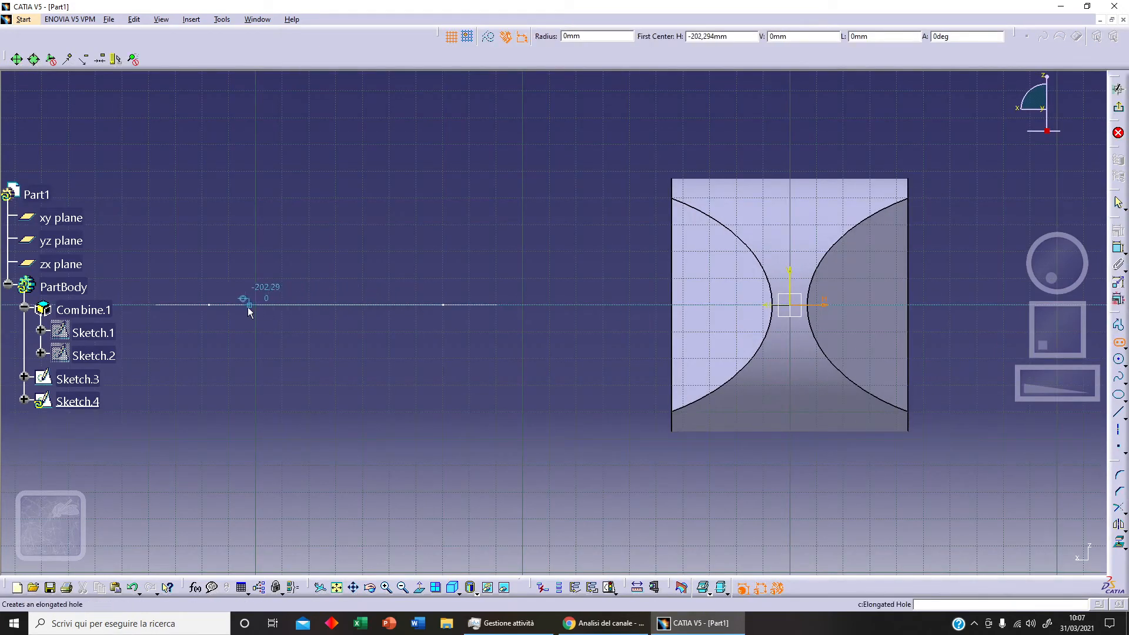
left_click(210, 305)
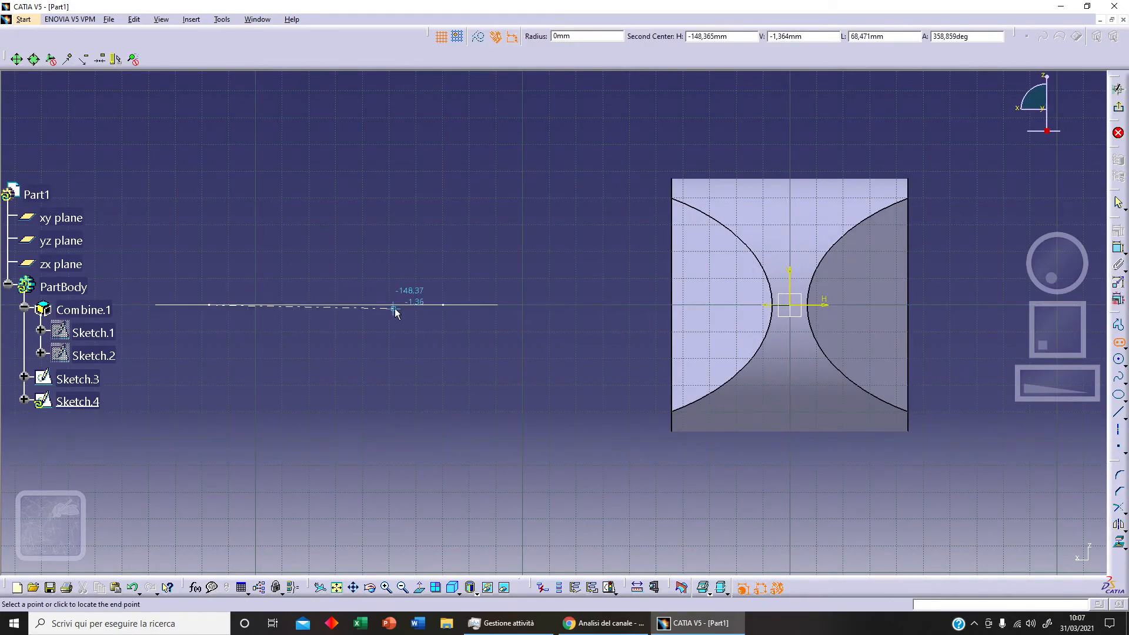
left_click(436, 306)
left_click(429, 273)
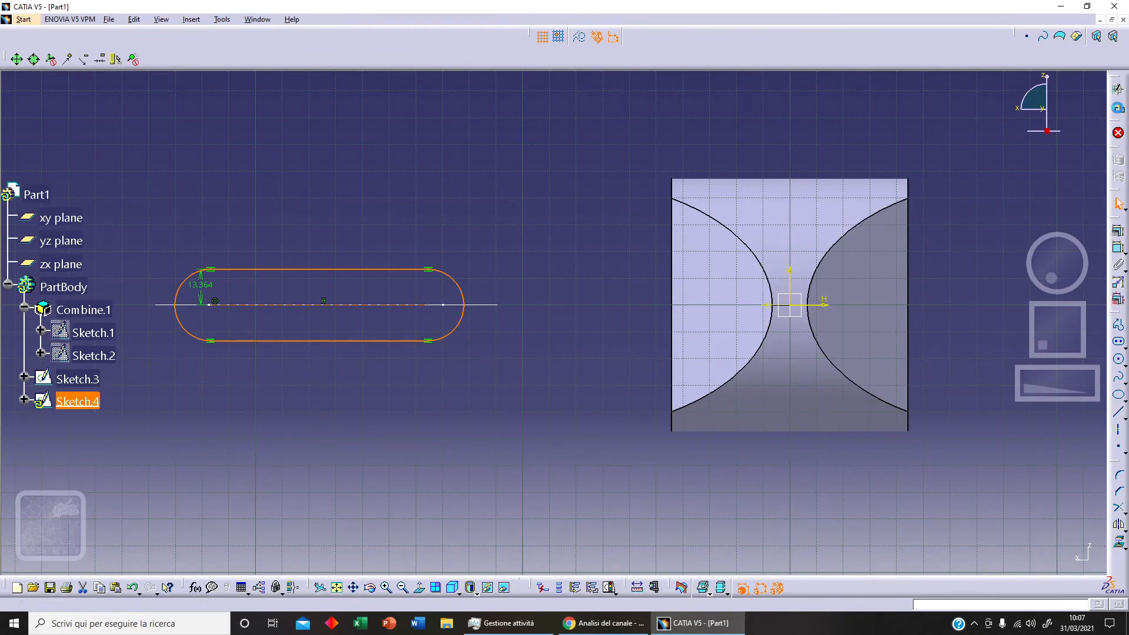
left_click(1118, 107)
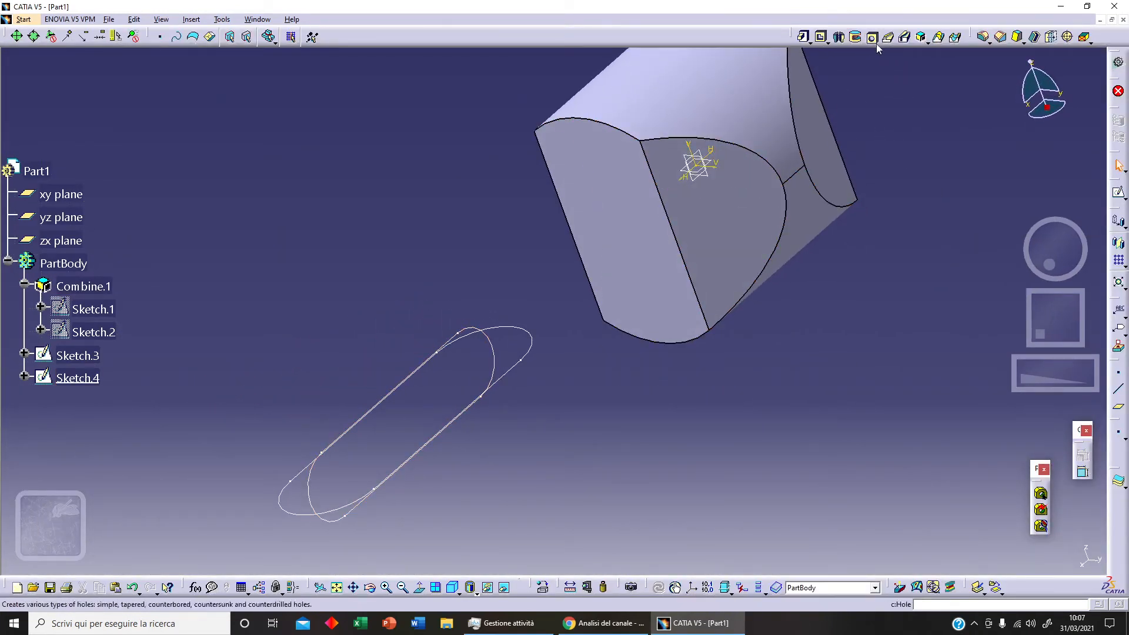
- Create a Solid Combine from the elongated holes Sketch.3 and Sketch.4, both extruded normal to their profiles
left_click(921, 37)
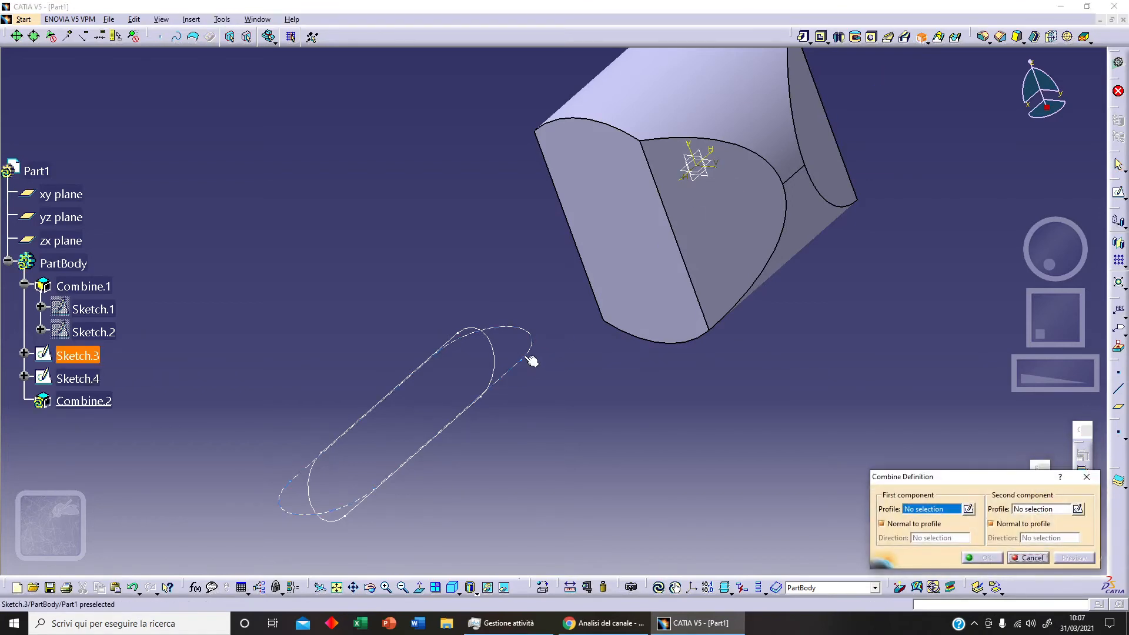
left_click(527, 358)
left_click(494, 338)
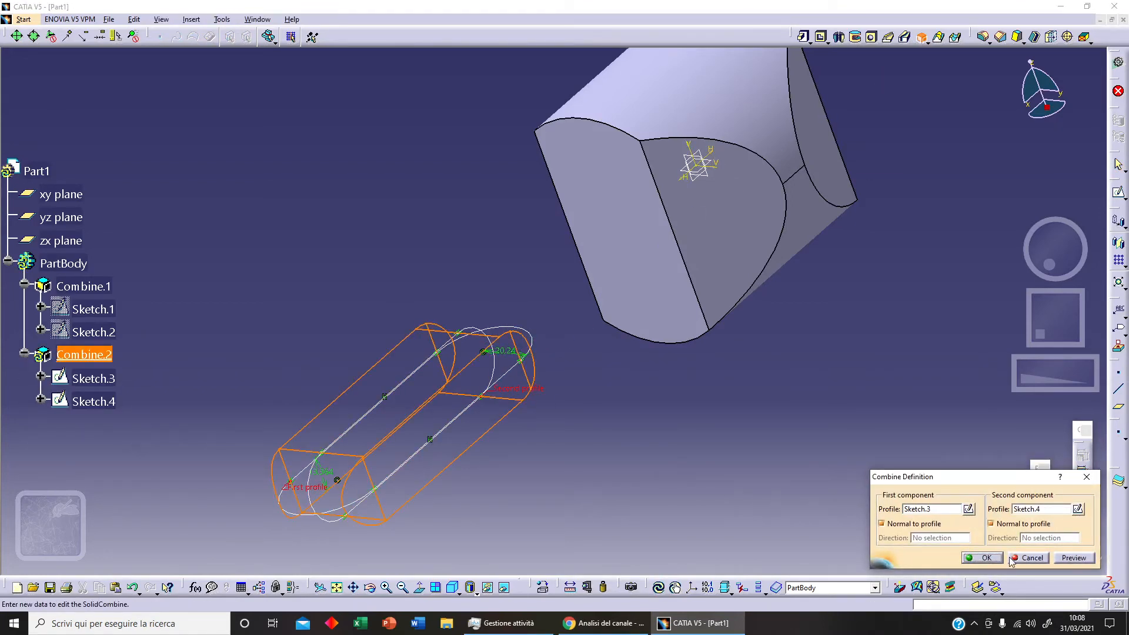
left_click(981, 558)
middle_click_drag(469, 317, 443, 278)
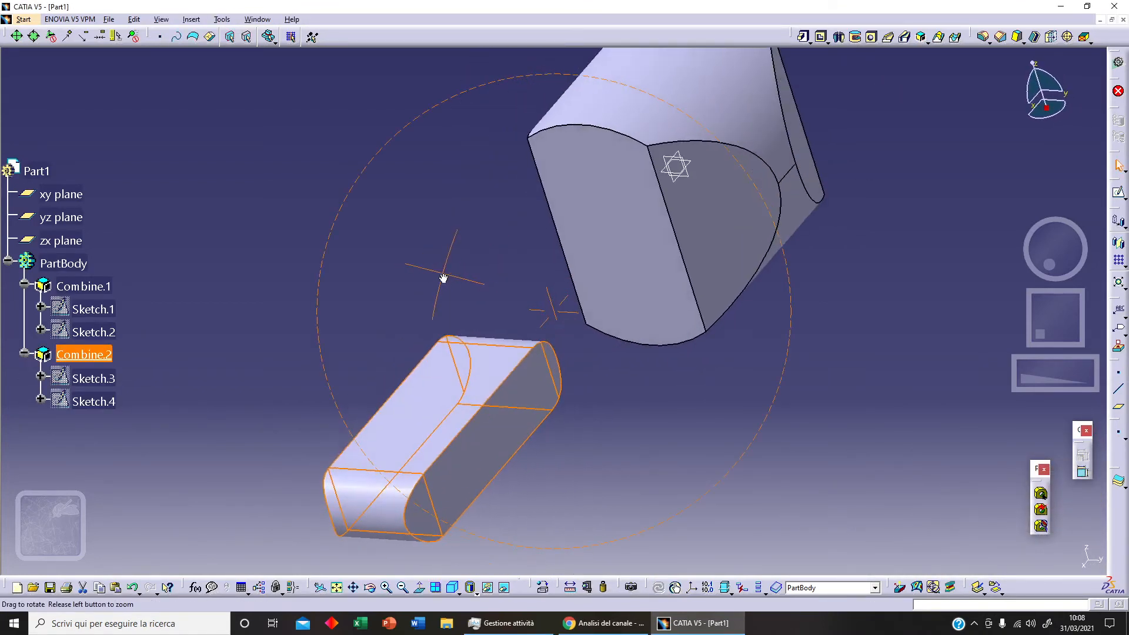
left_click(658, 442)
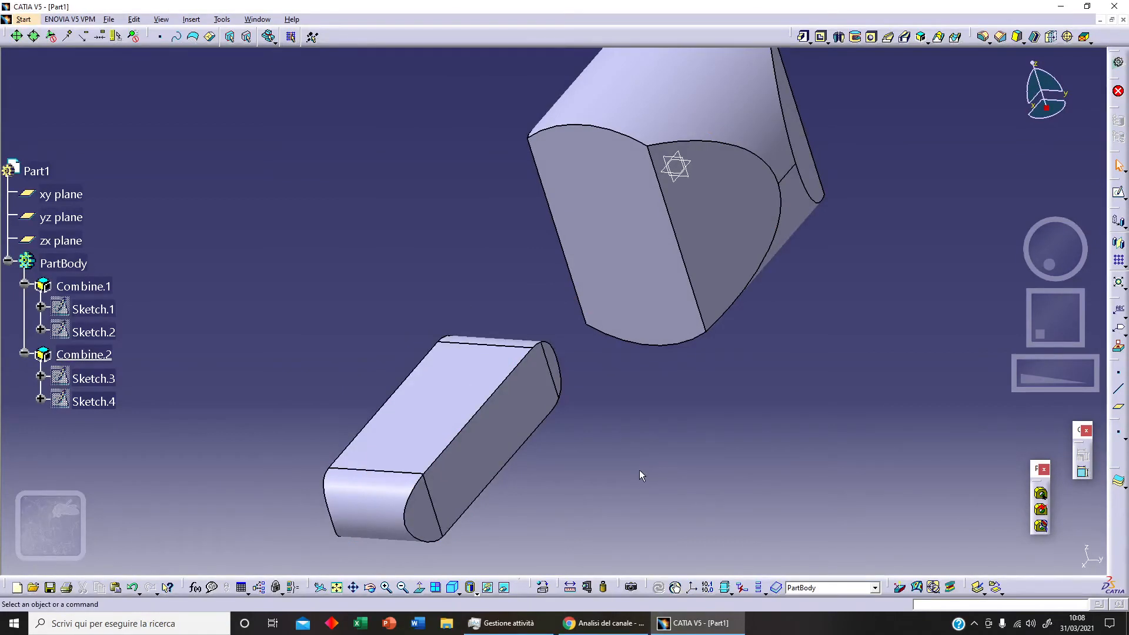
- Reopen the Combine.2 definition, turn Normal to profile off and back on for the first component, and accept the definition
double_click(446, 402)
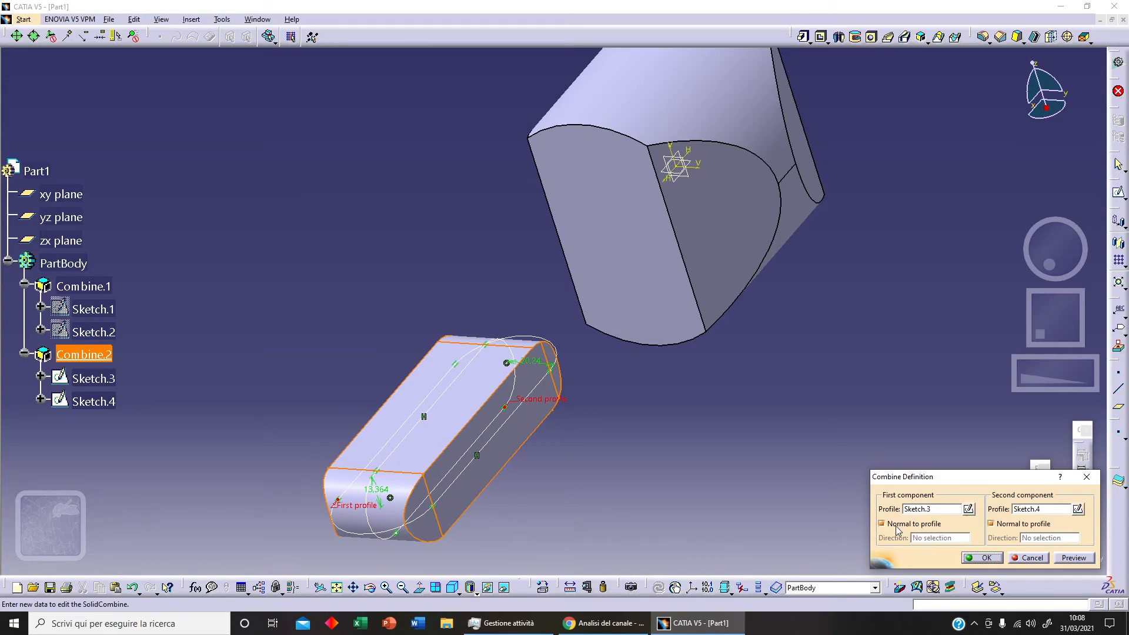
left_click(929, 527)
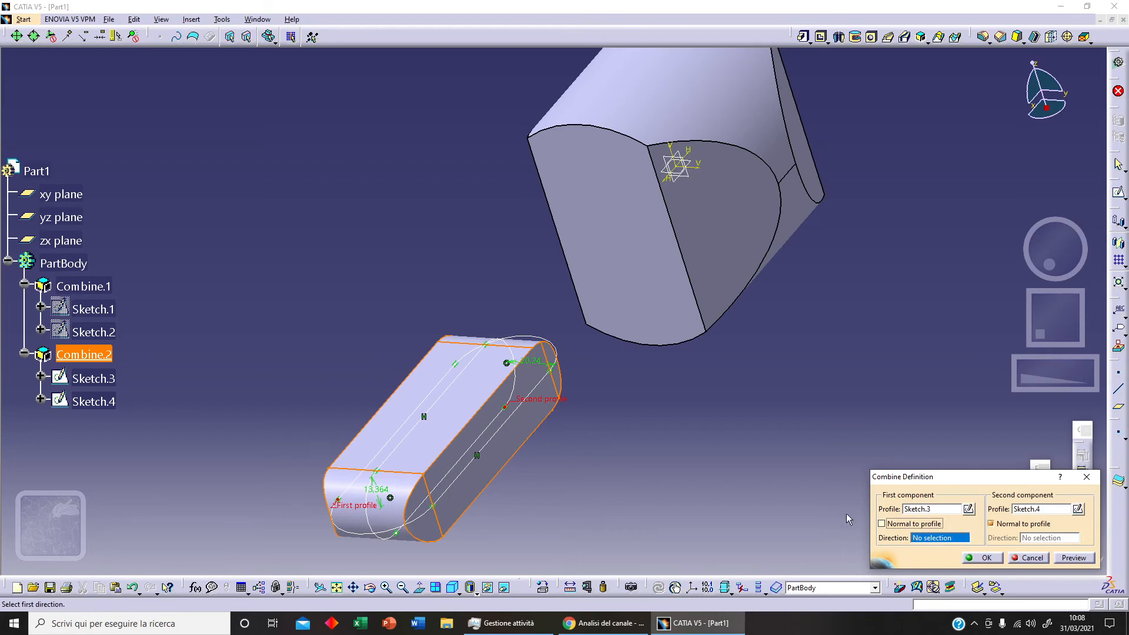
left_click(882, 523)
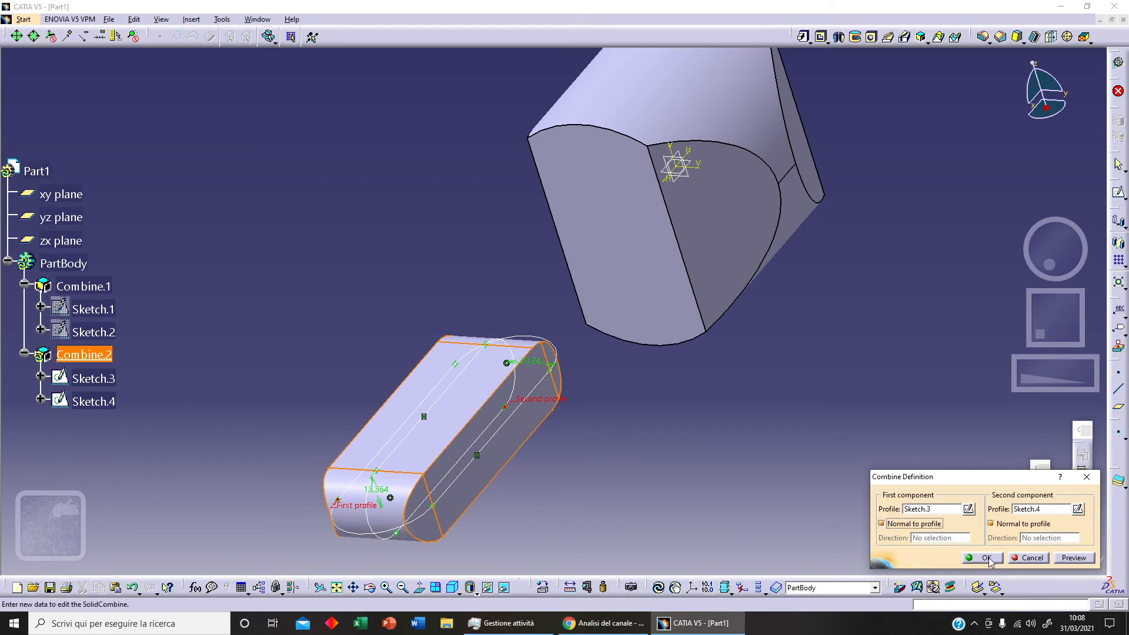
middle_click_drag(774, 469, 762, 395)
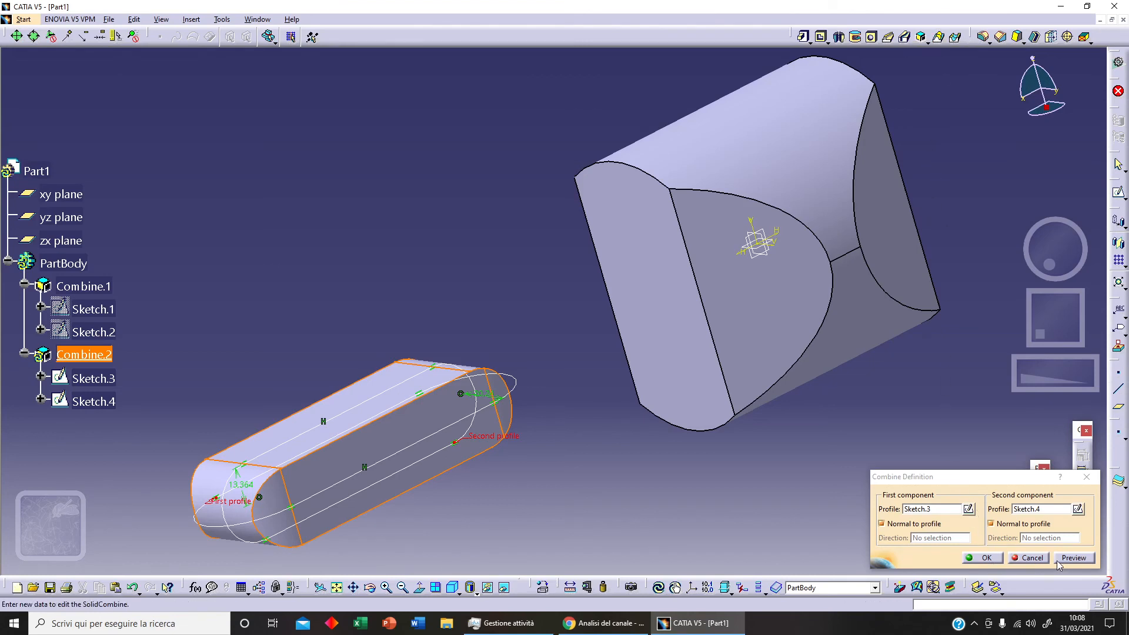
left_click(993, 558)
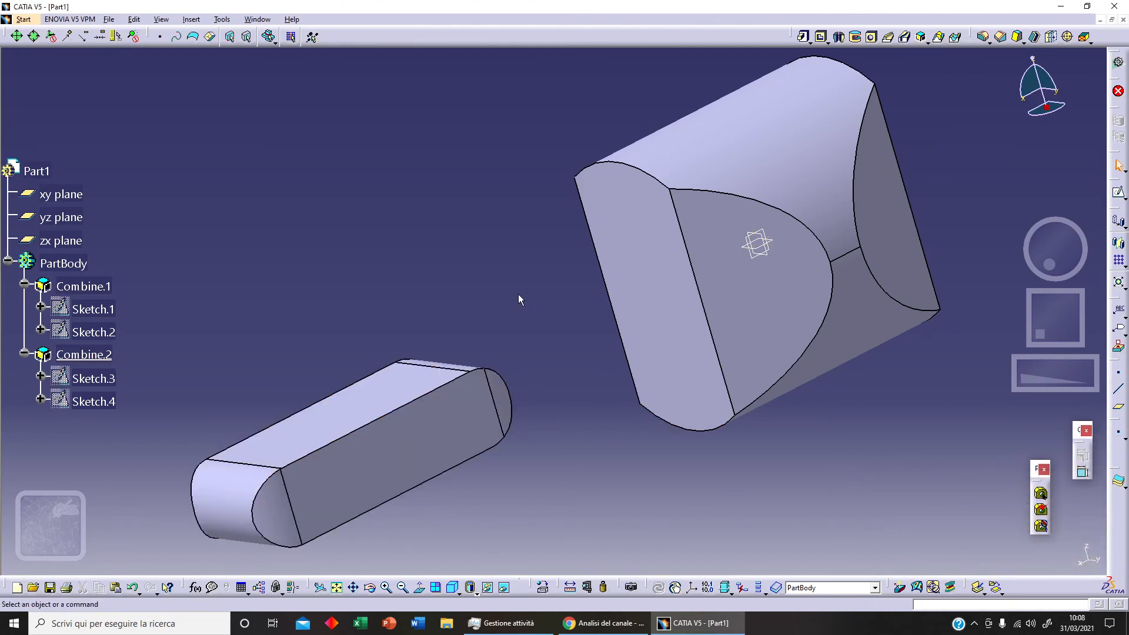